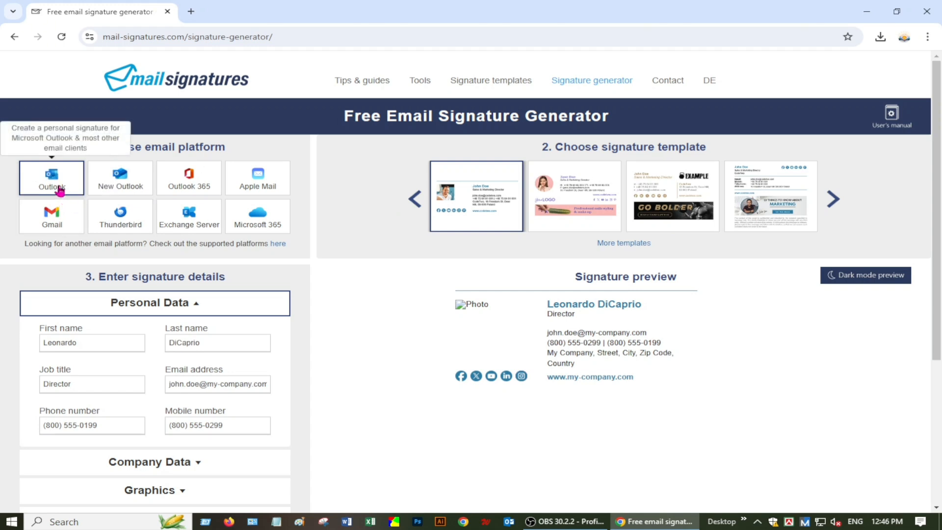
Step: Try the New Outlook, Outlook 365, Apple Mail and Thunderbird platforms and settle on Gmail for the signature
click(121, 189)
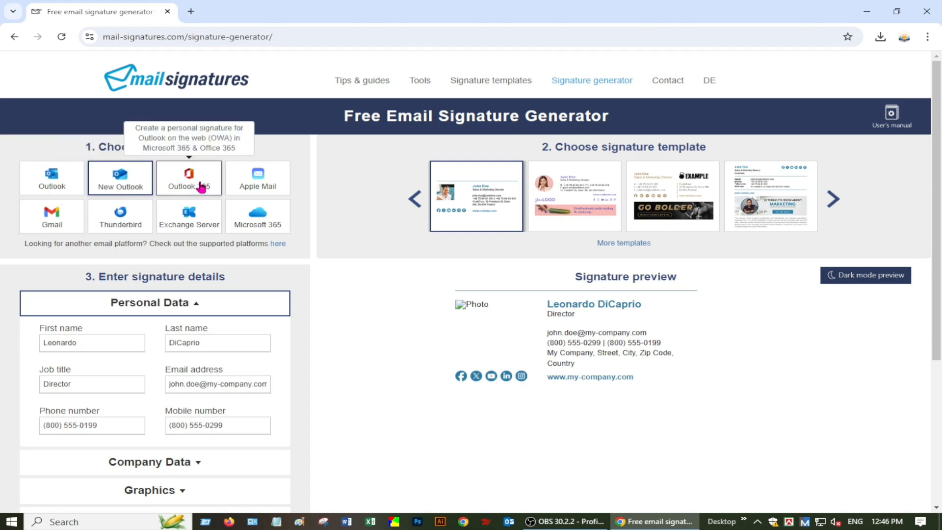
click(198, 188)
click(267, 186)
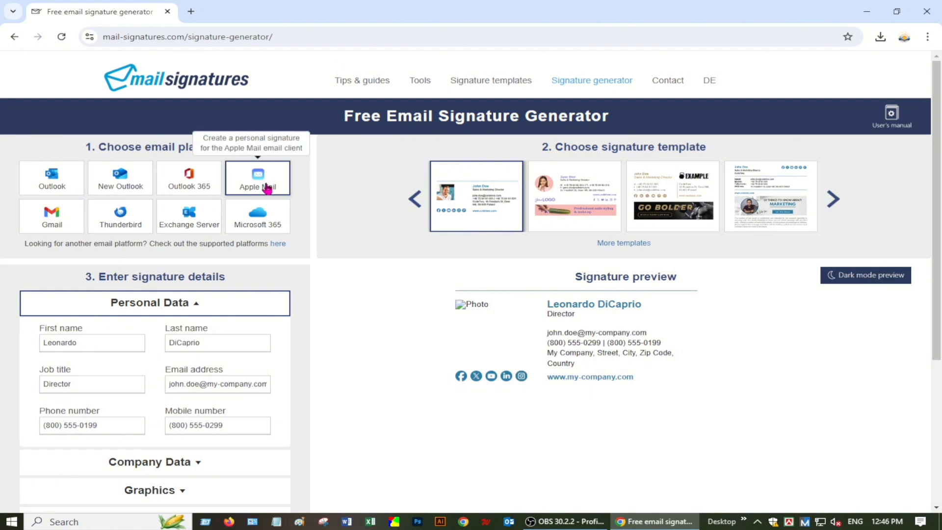
click(74, 216)
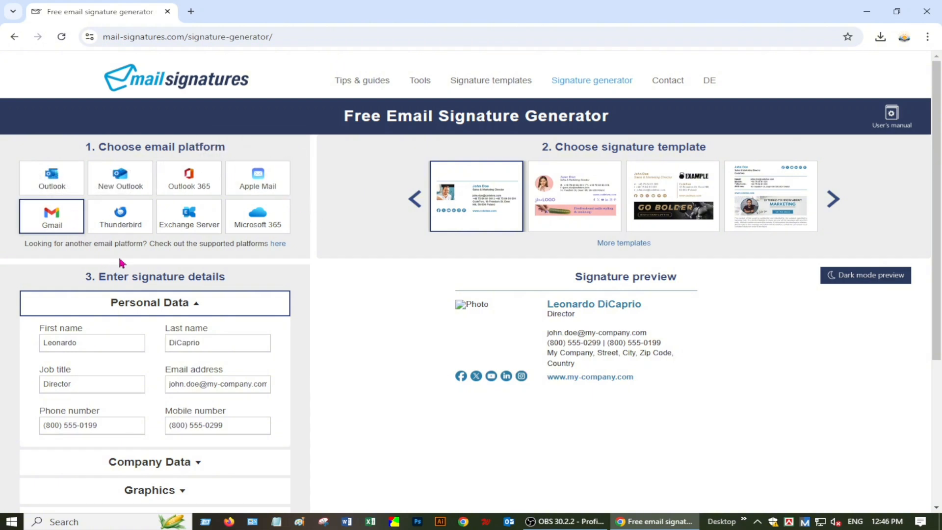
click(129, 223)
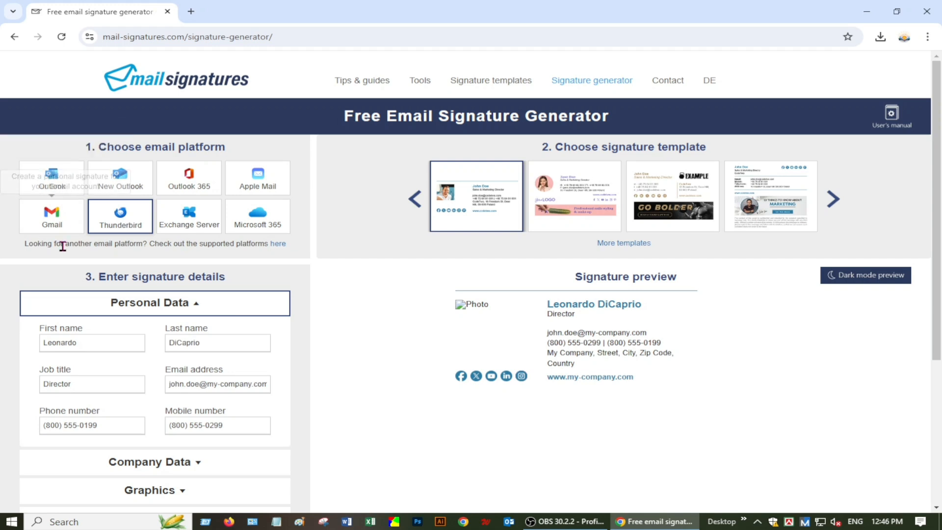
click(61, 226)
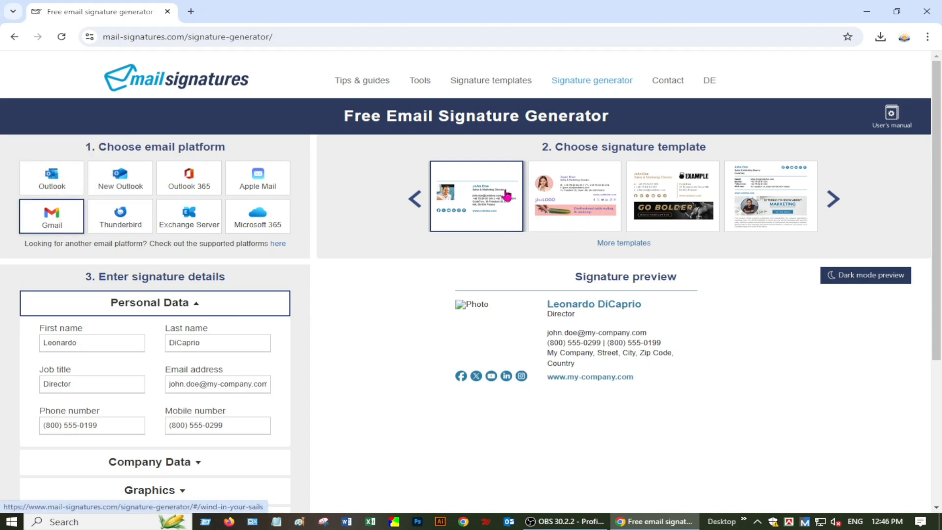
Step: Preview the wind-in-your-sails, sweet-but-professional and dark-and-elegant signature templates
click(489, 193)
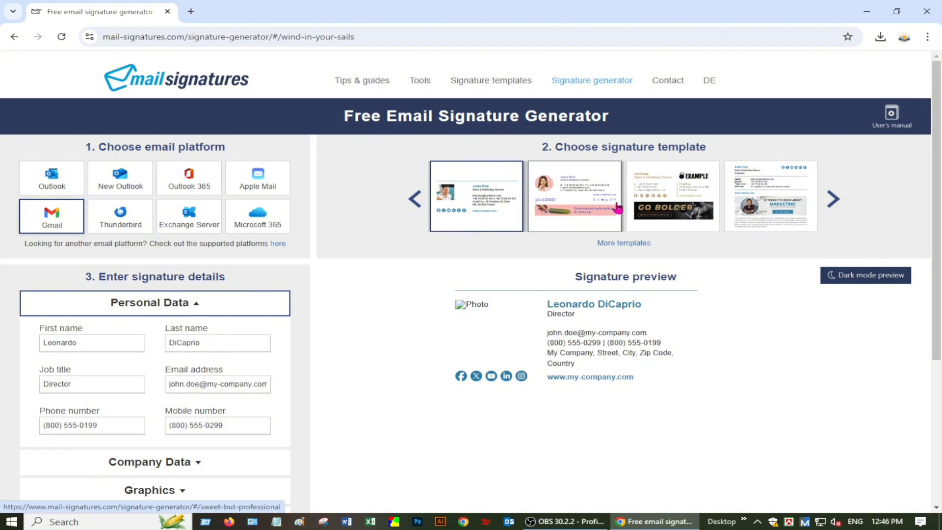
click(665, 204)
click(835, 199)
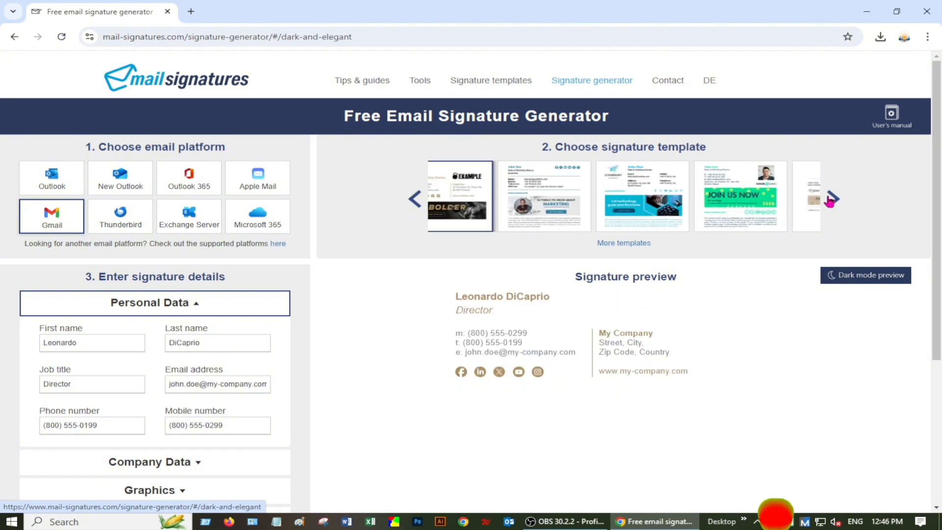
click(414, 199)
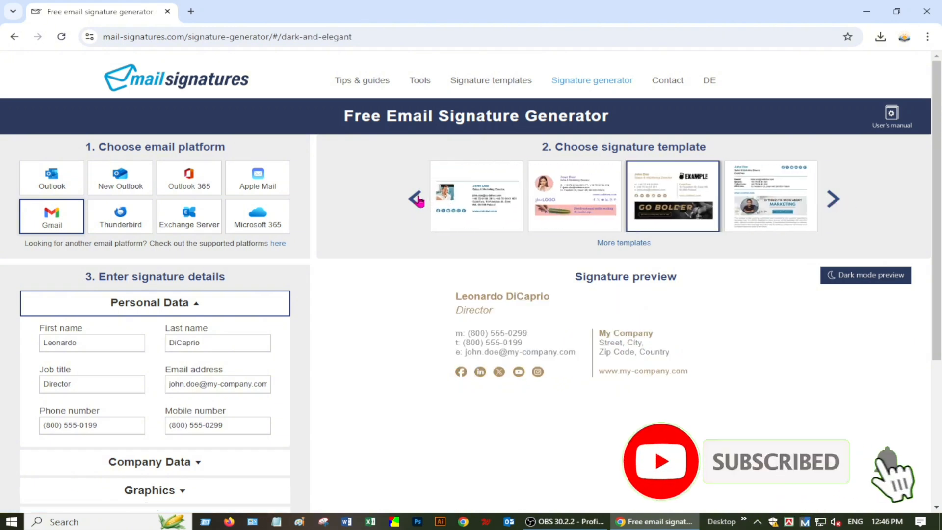
click(489, 213)
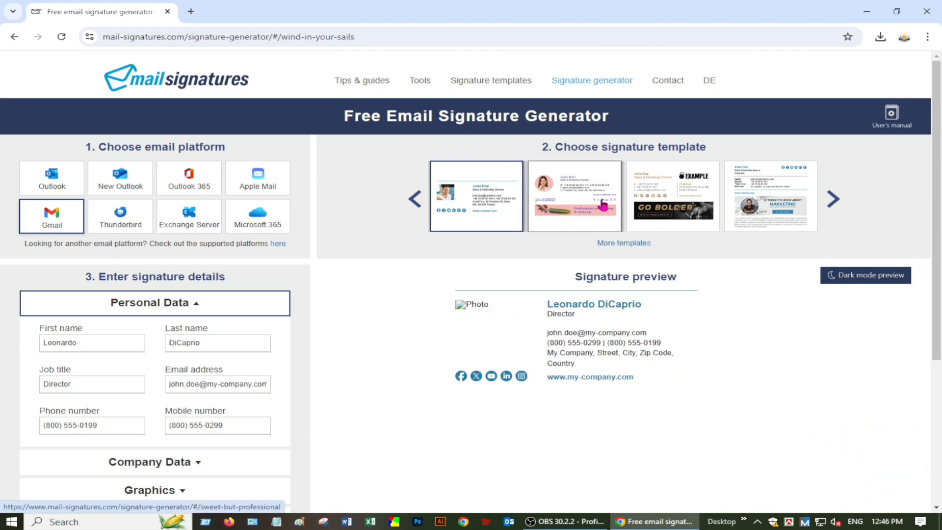
click(589, 210)
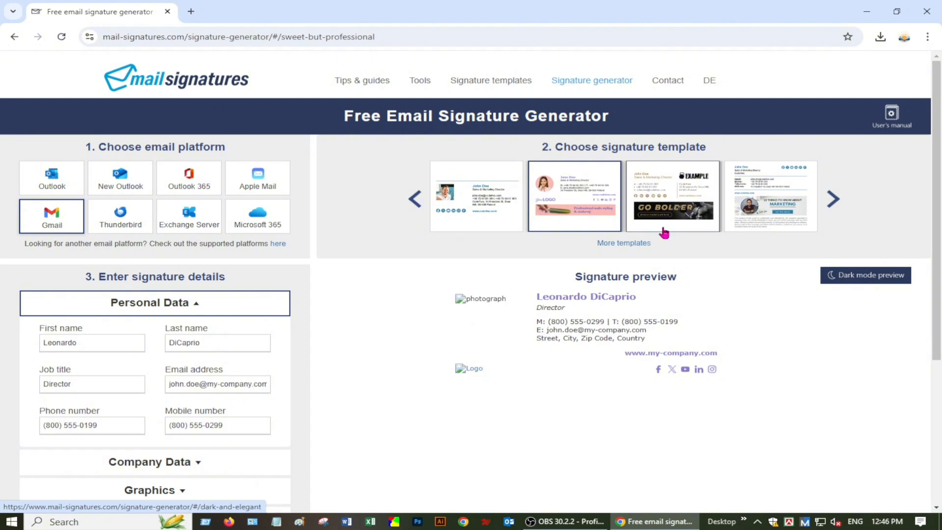
click(689, 198)
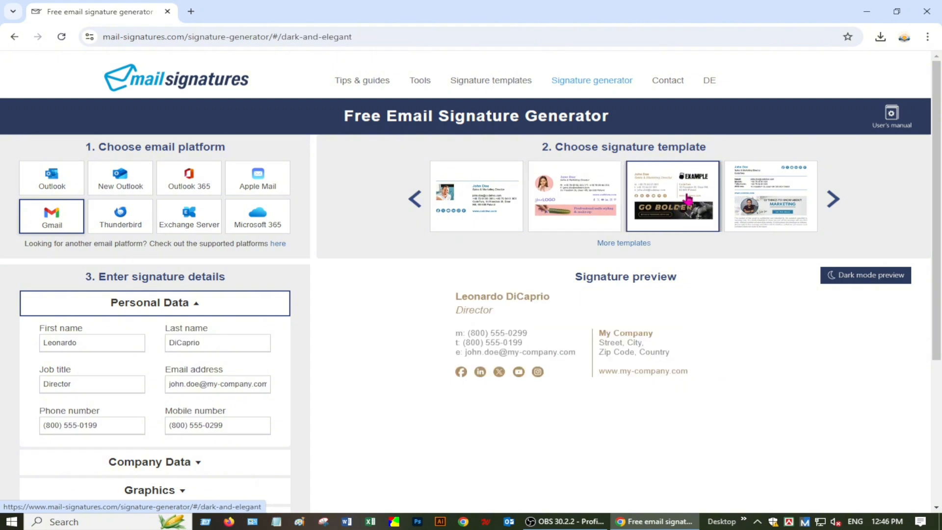
Step: Preview the professional-hr, organic-coffee and two-column-minimalist signature templates
click(831, 202)
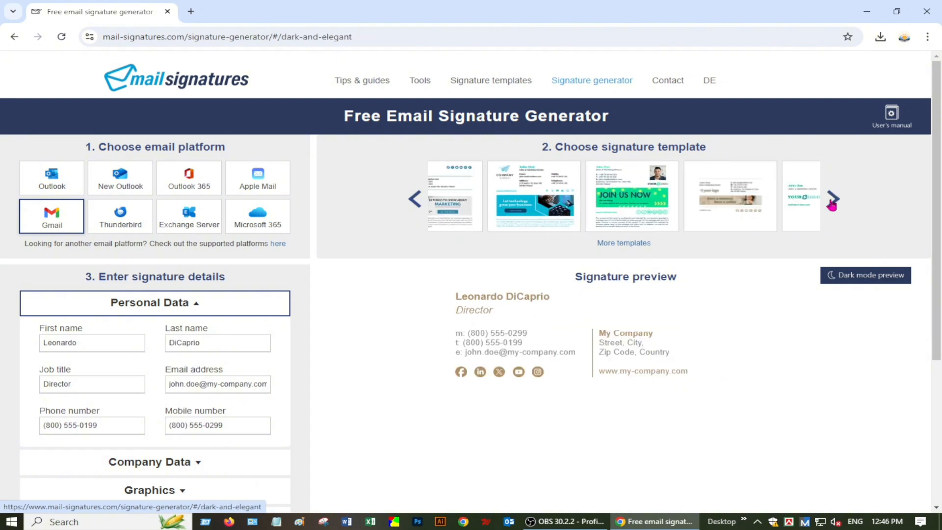
click(571, 207)
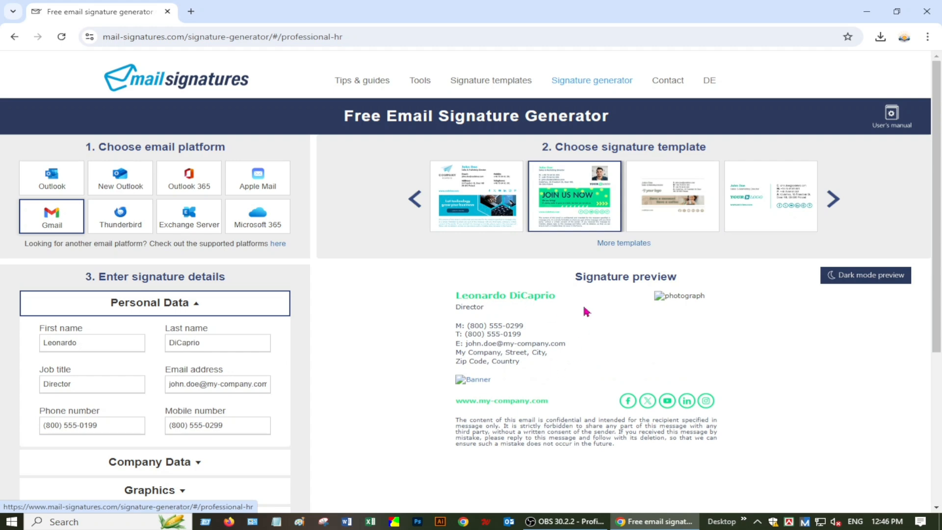
click(675, 210)
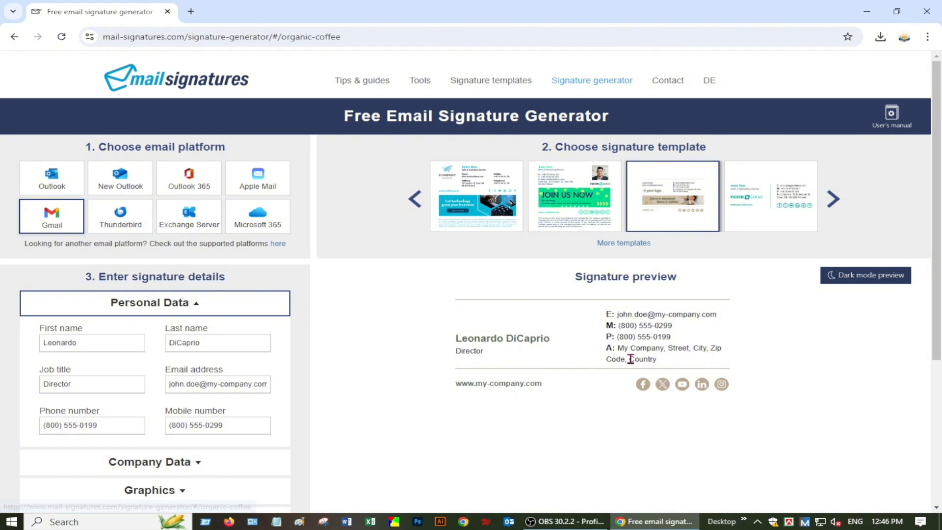
click(763, 202)
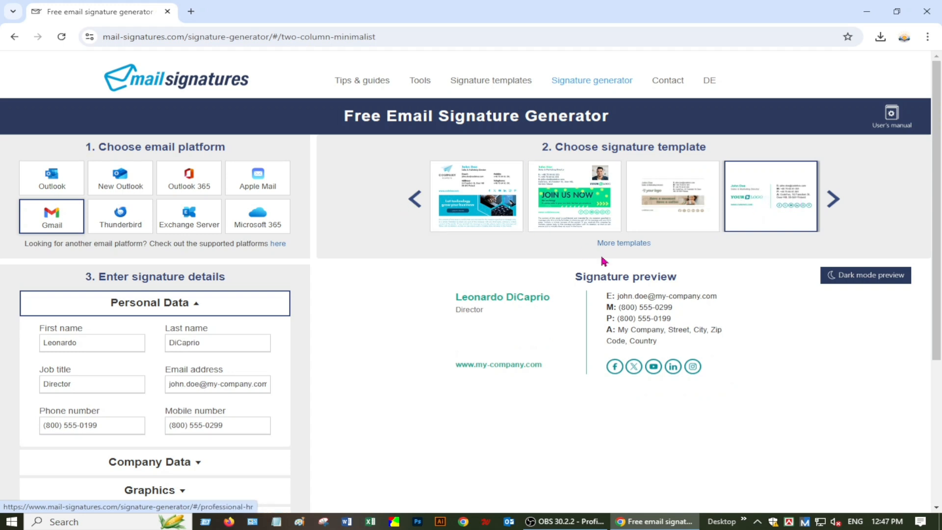
click(650, 211)
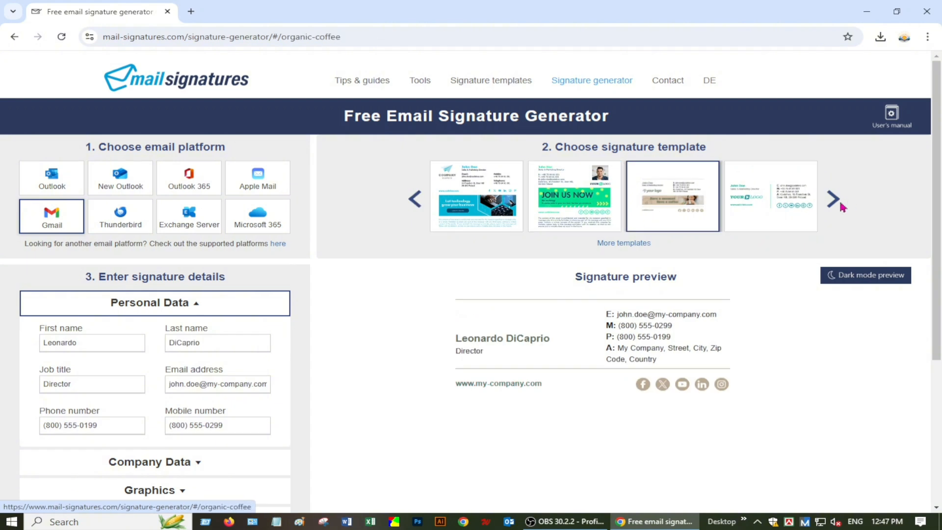
click(804, 199)
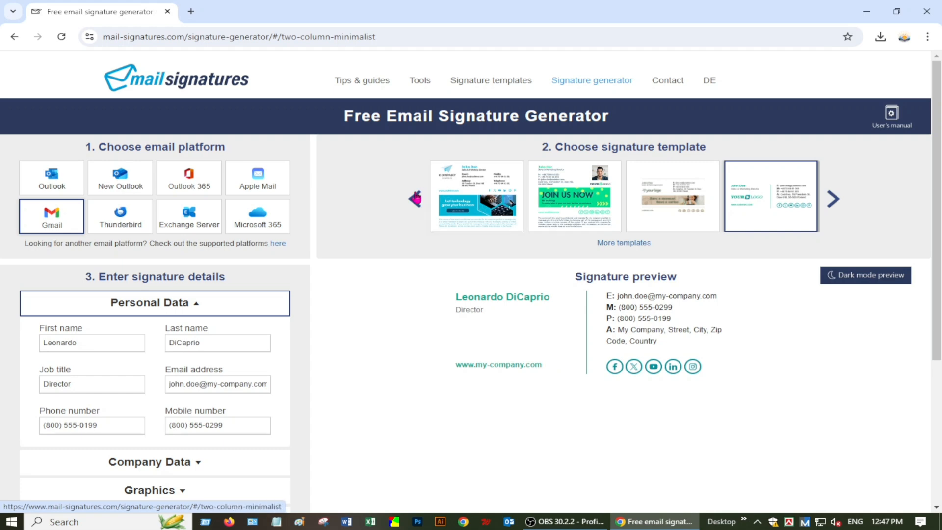
Step: Choose the wind-in-your-sails template for the signature
click(414, 199)
click(487, 200)
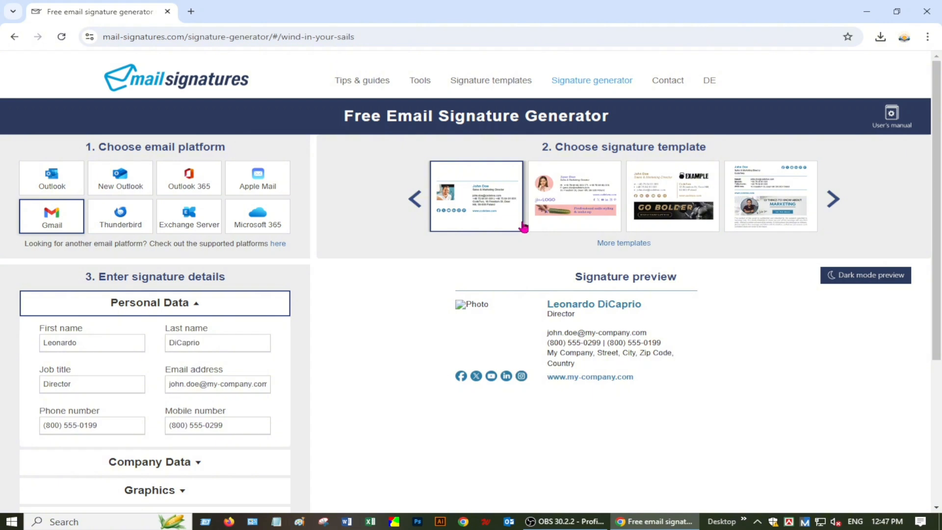
Step: Replace the first name in the personal data with a different sample first name
double_click(89, 344)
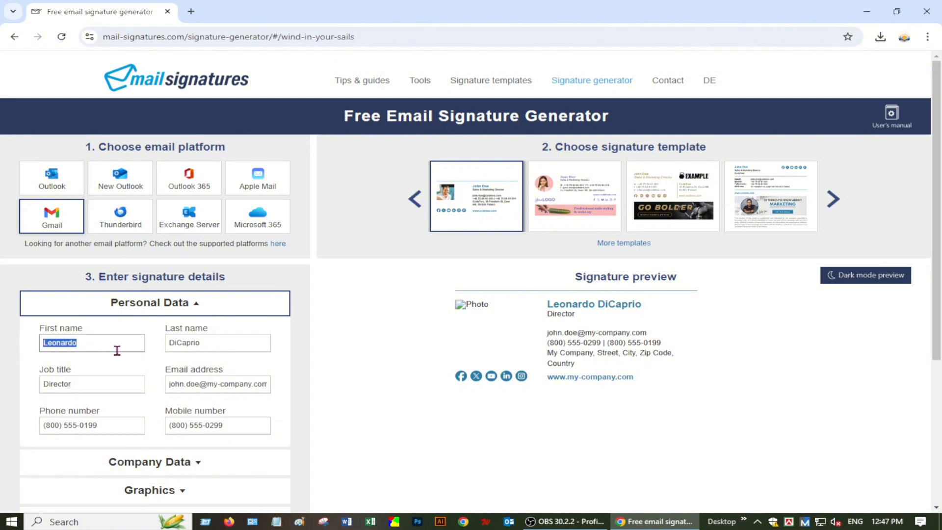
click(117, 347)
double_click(234, 347)
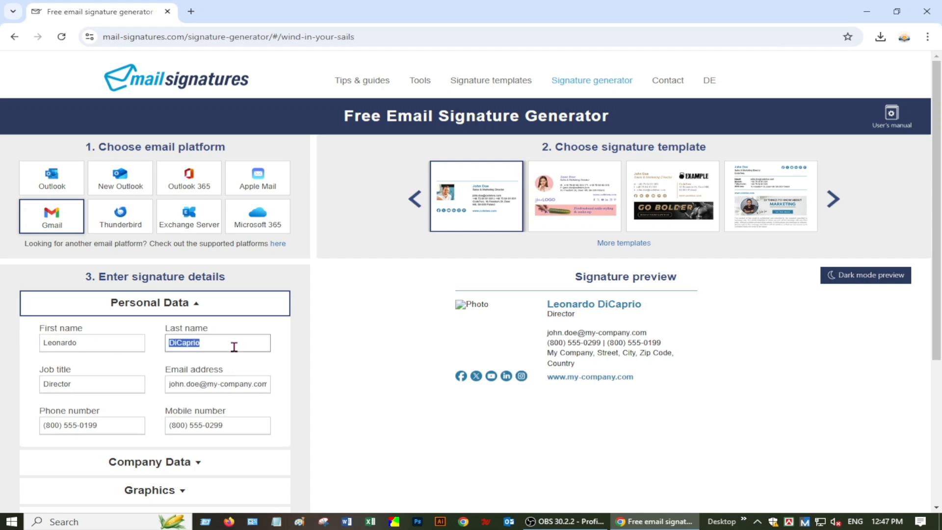
double_click(110, 345)
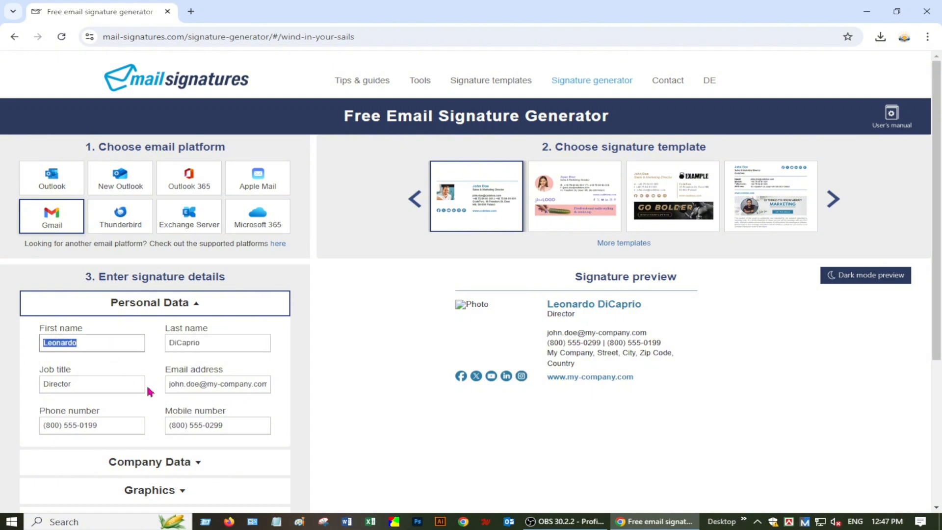
text(Jack)
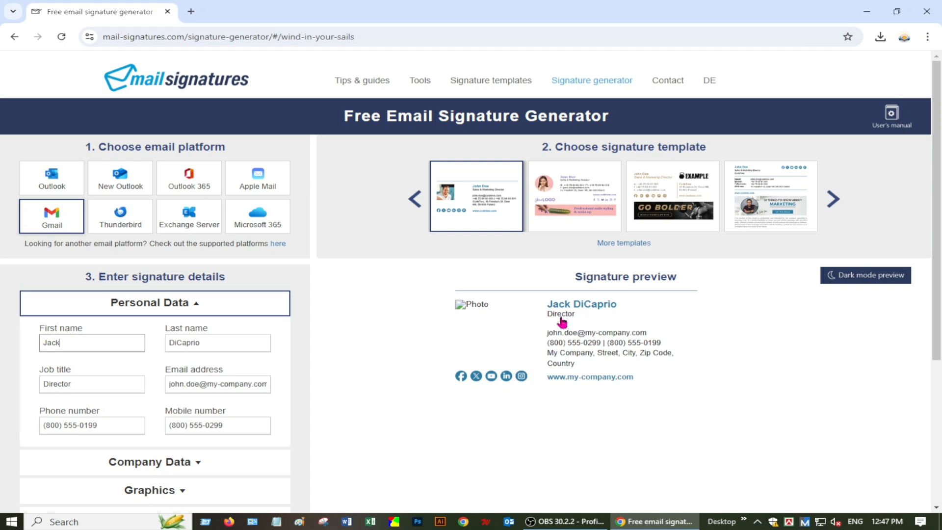
Step: Clear the sample first name and enter the original first name again
double_click(77, 341)
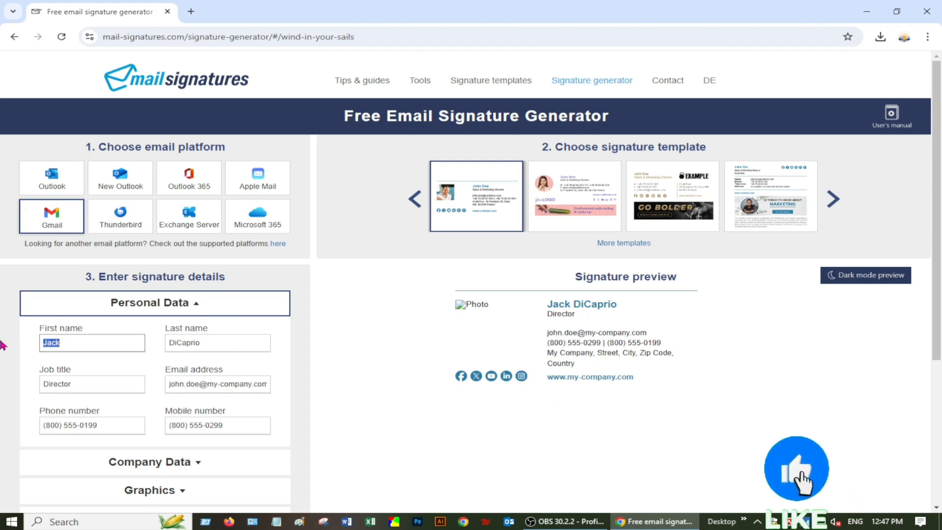
key(BackSpace)
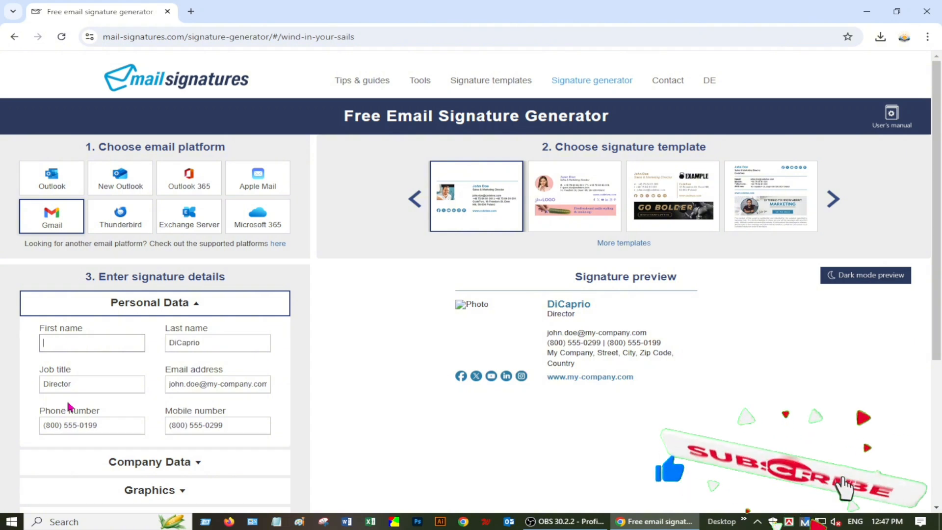
text(Leo)
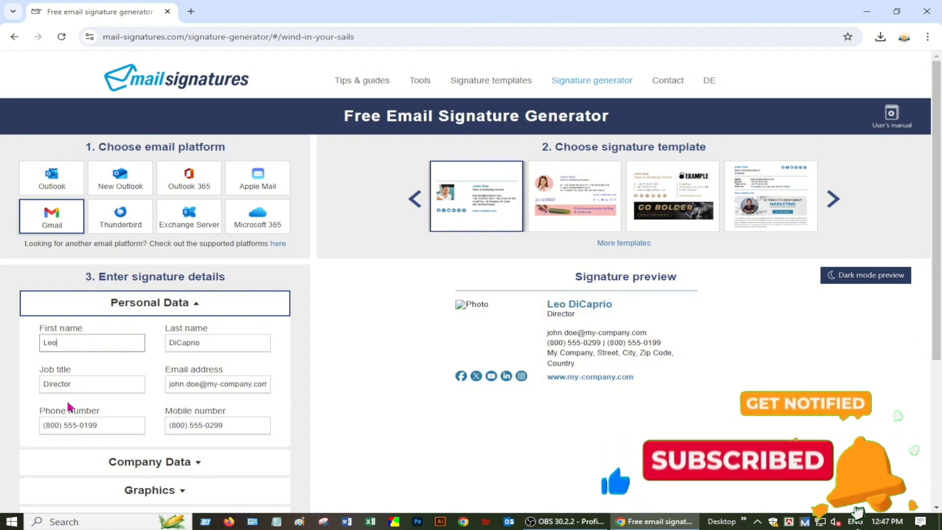
text(na)
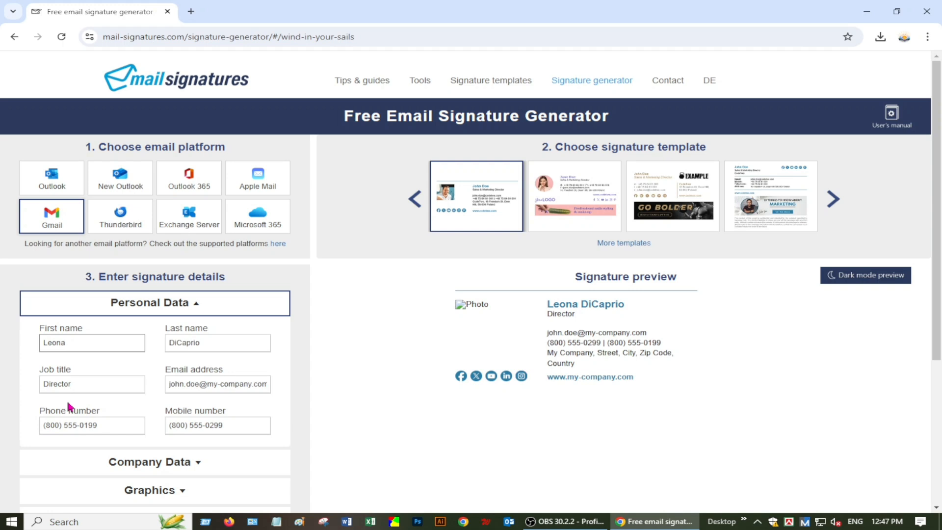
text(rdo)
Step: Look over the job title, email address, phone number and mobile number entries in the personal data
double_click(93, 387)
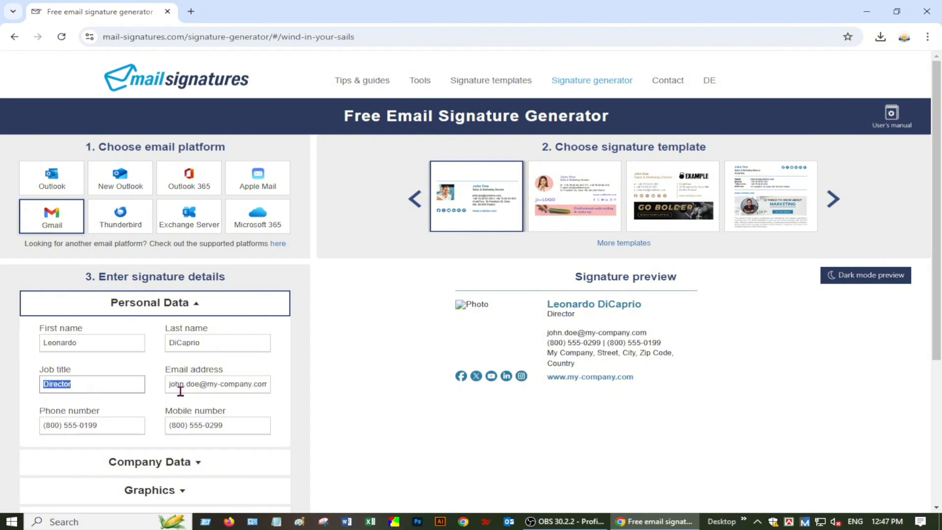
triple_click(217, 385)
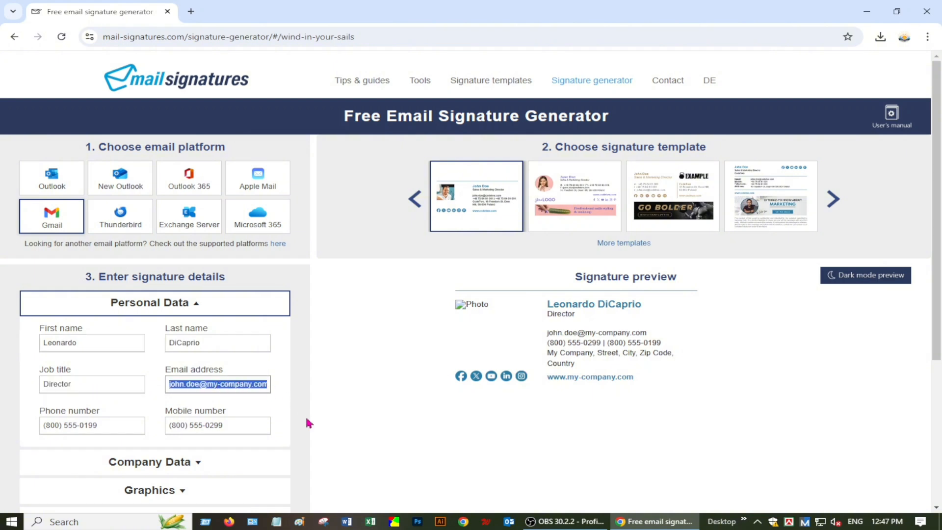
click(242, 390)
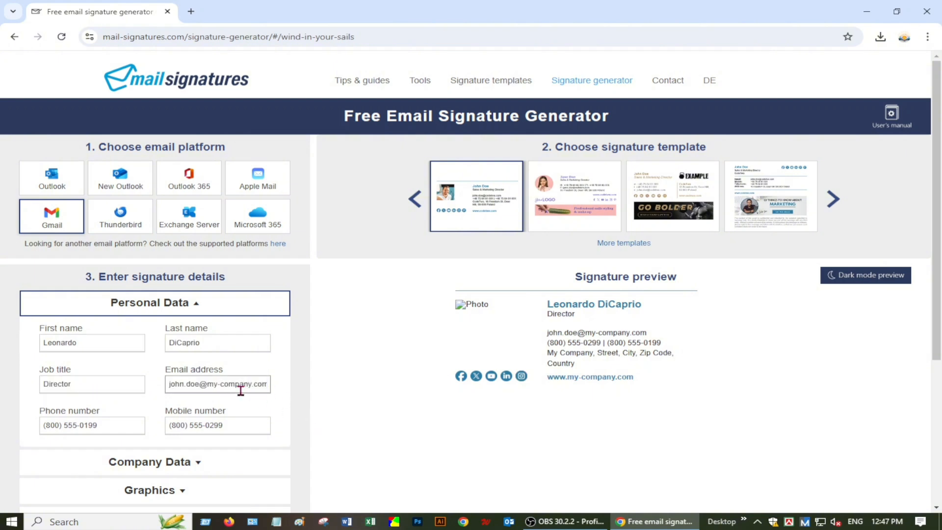
triple_click(109, 430)
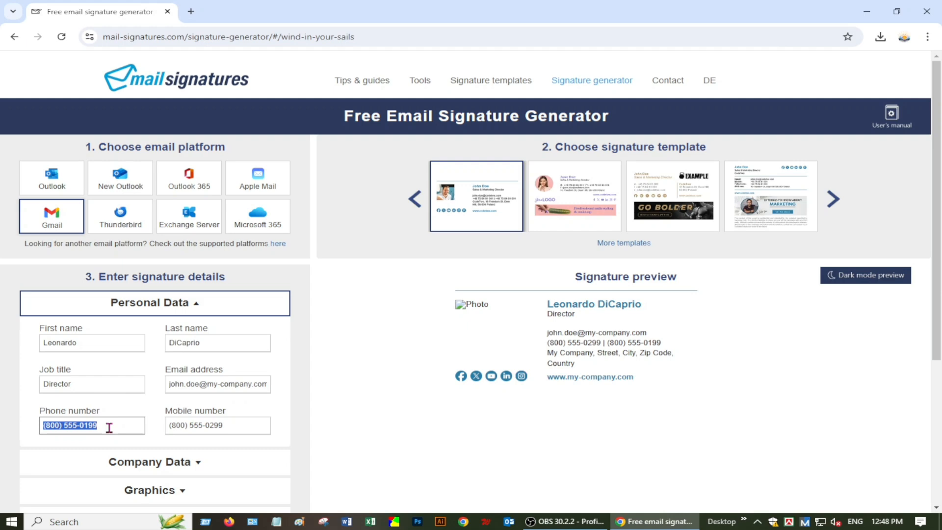
triple_click(200, 423)
scroll(200, 423, down, 3)
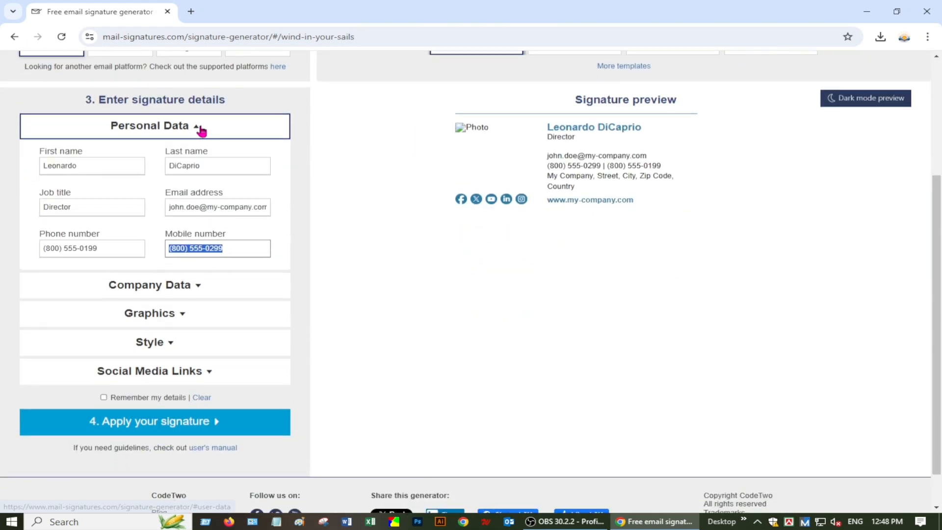
Step: Set the company name in the company data to Next Gear
click(198, 129)
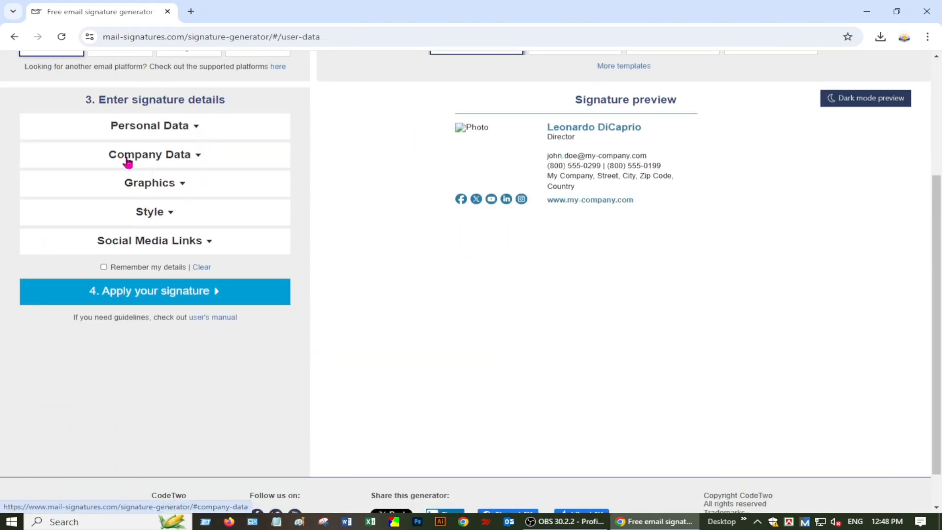
click(198, 157)
triple_click(110, 194)
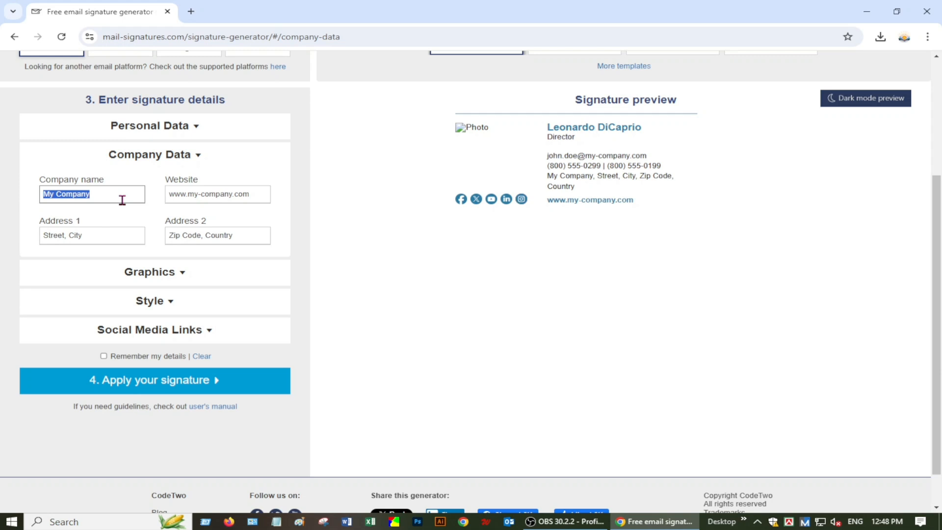
key(BackSpace)
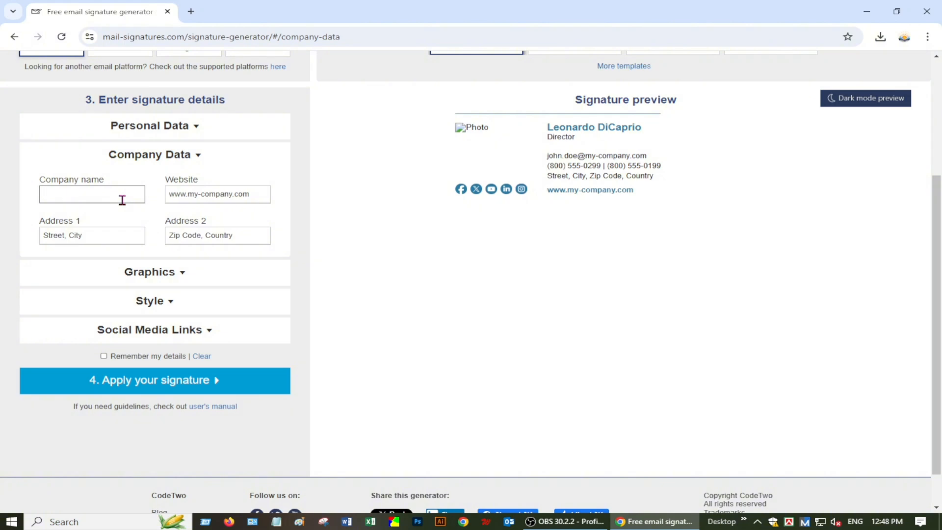
text(Ne)
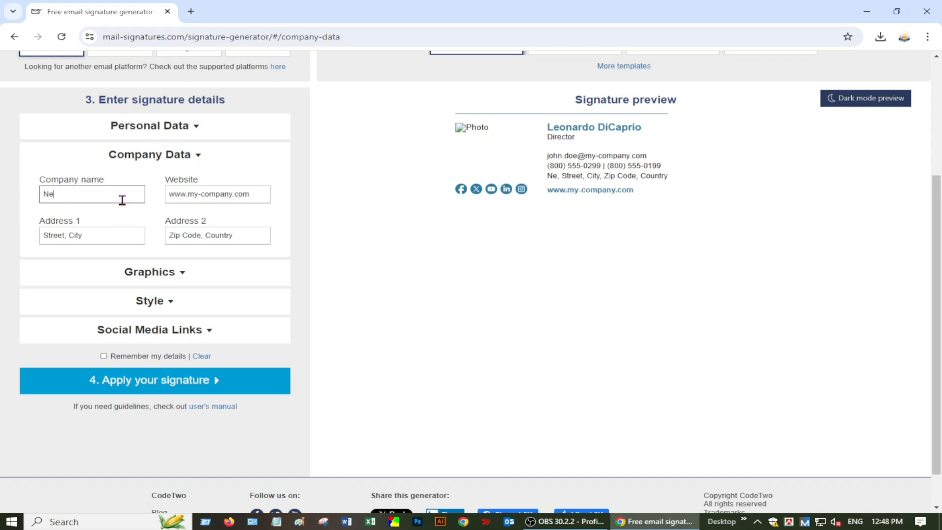
text(xt)
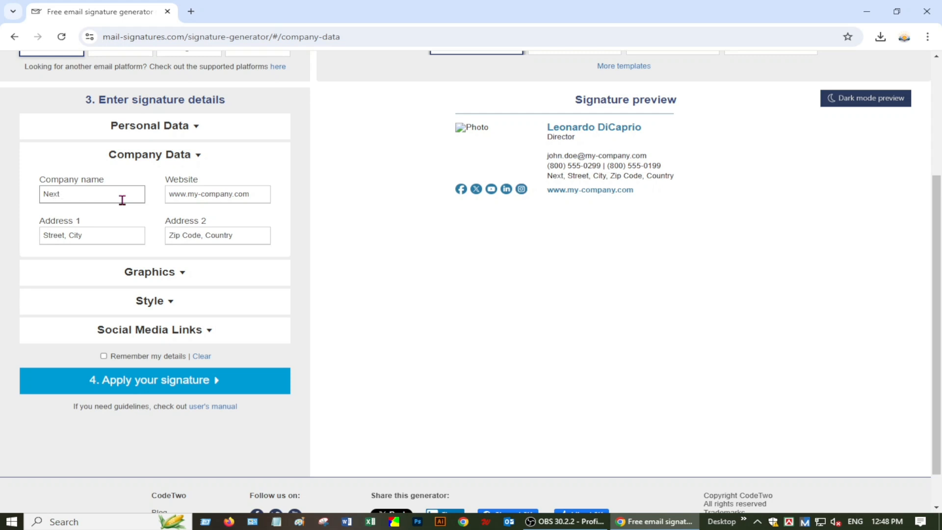
text( Gear)
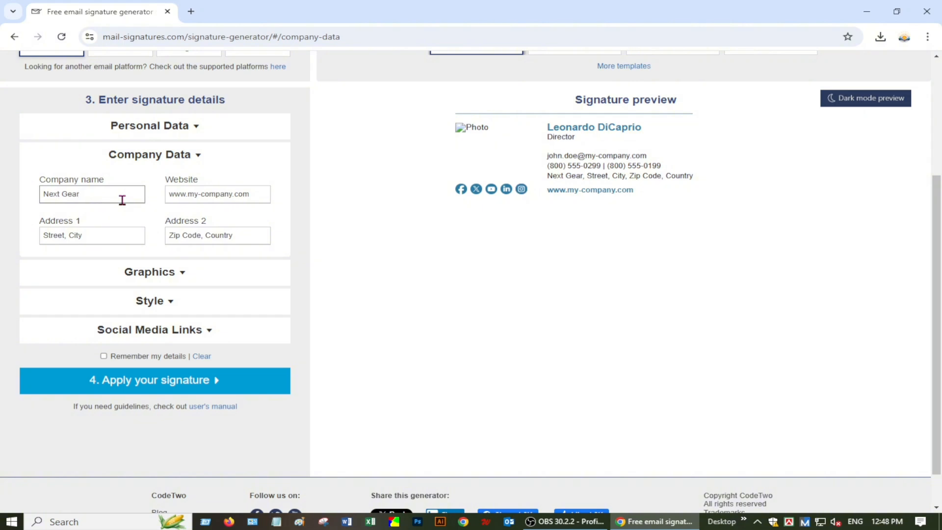
Step: Add a sample zip code number after the zip code label in the second address line
triple_click(108, 235)
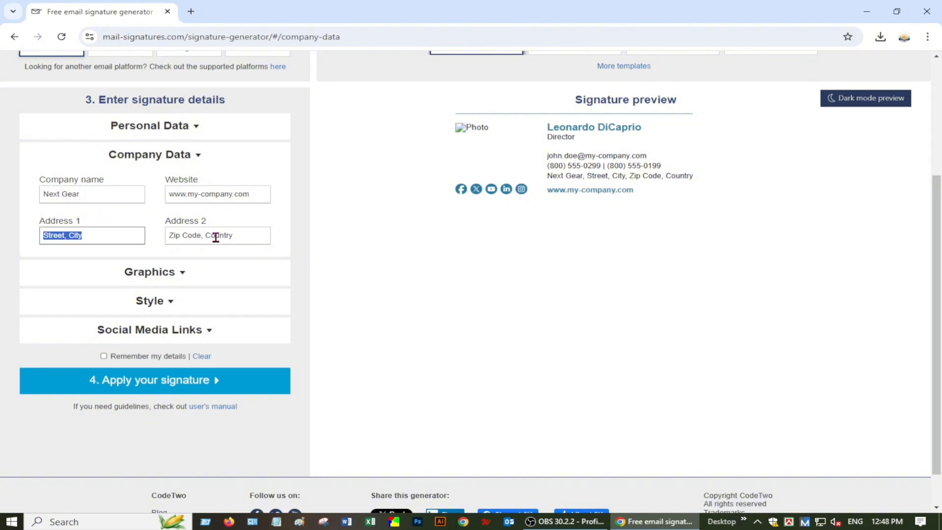
triple_click(233, 237)
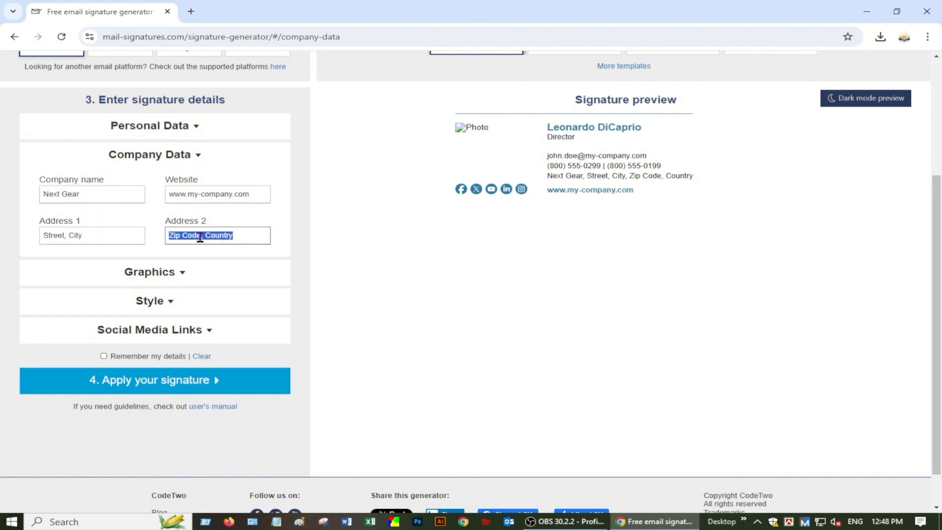
click(200, 238)
text(-5840)
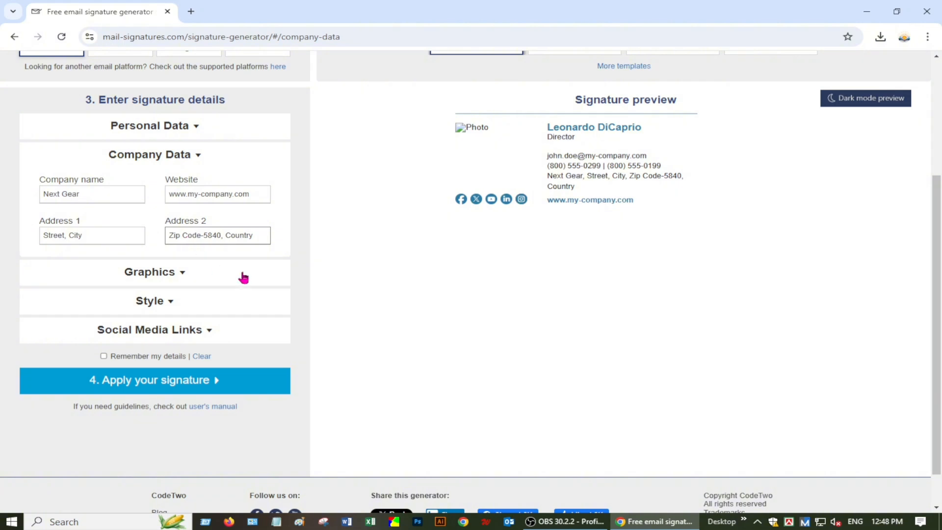
Step: Replace the street and city placeholder in the first address line with a sample city name
triple_click(78, 235)
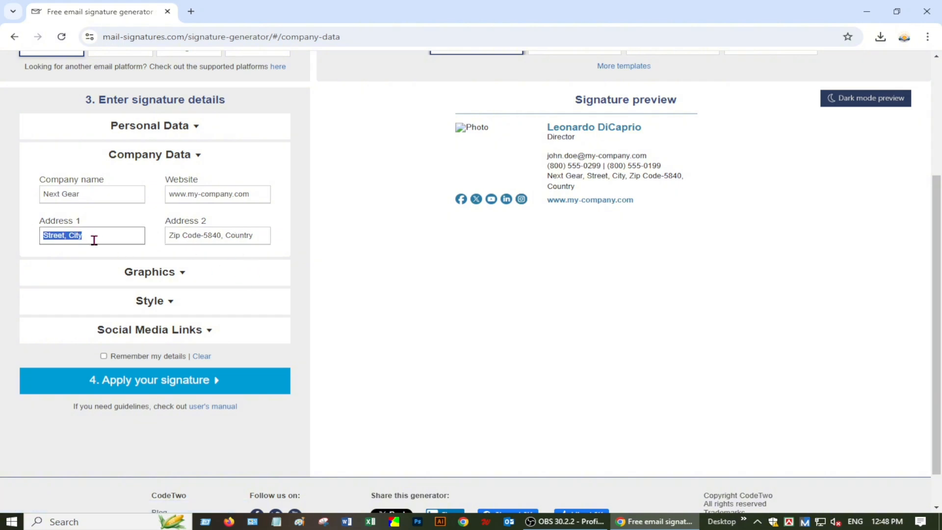
key(BackSpace)
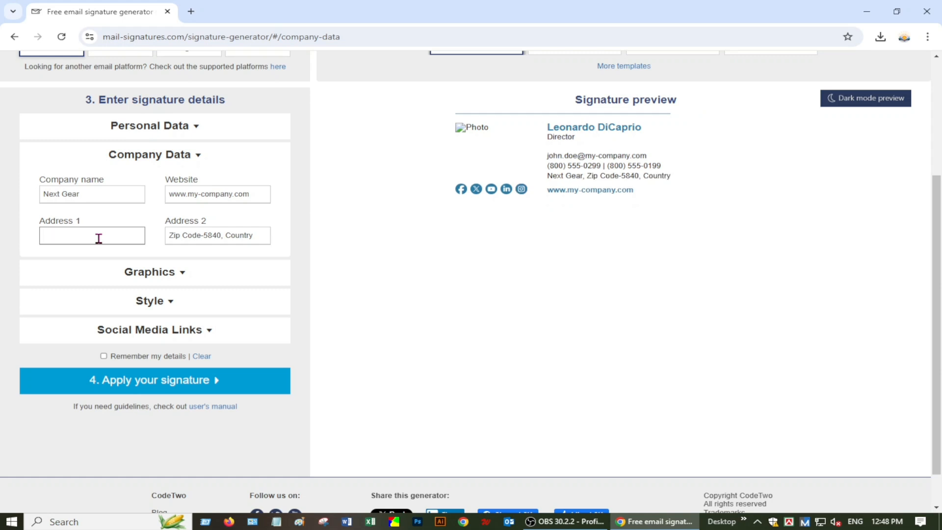
text(Los)
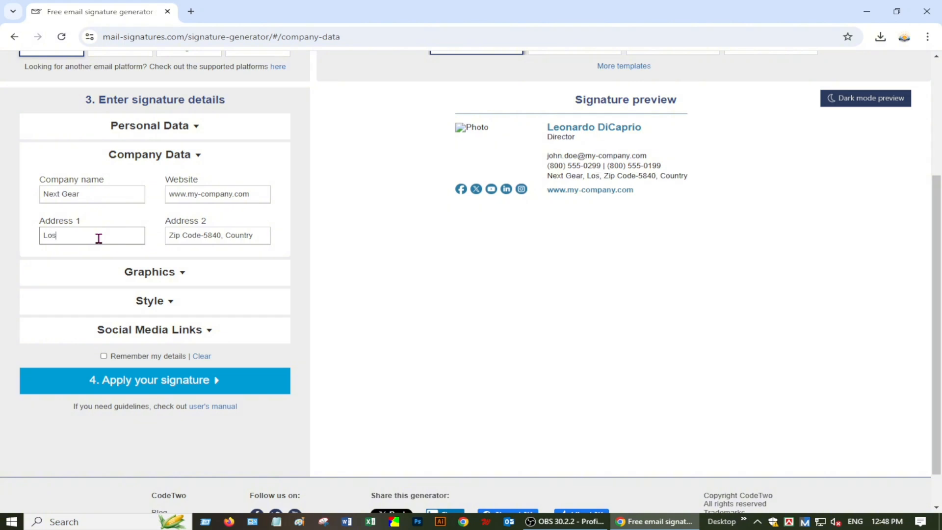
text(s An)
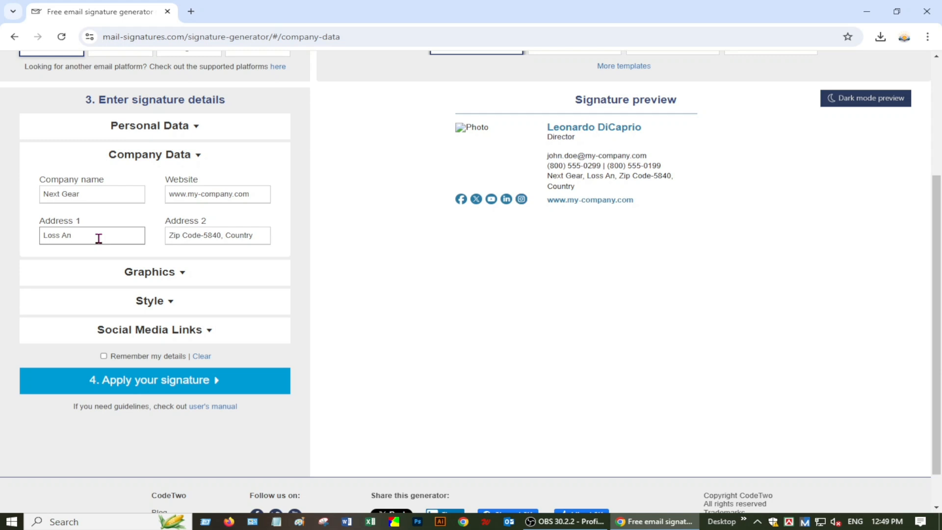
text(geles)
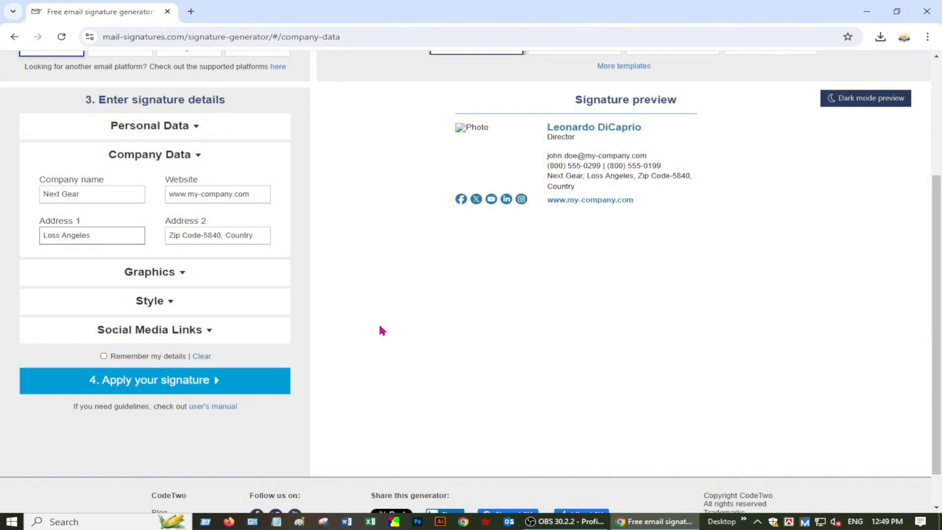
Step: Replace the country placeholder in the second address line with USA and close the company data
click(256, 236)
click(259, 234)
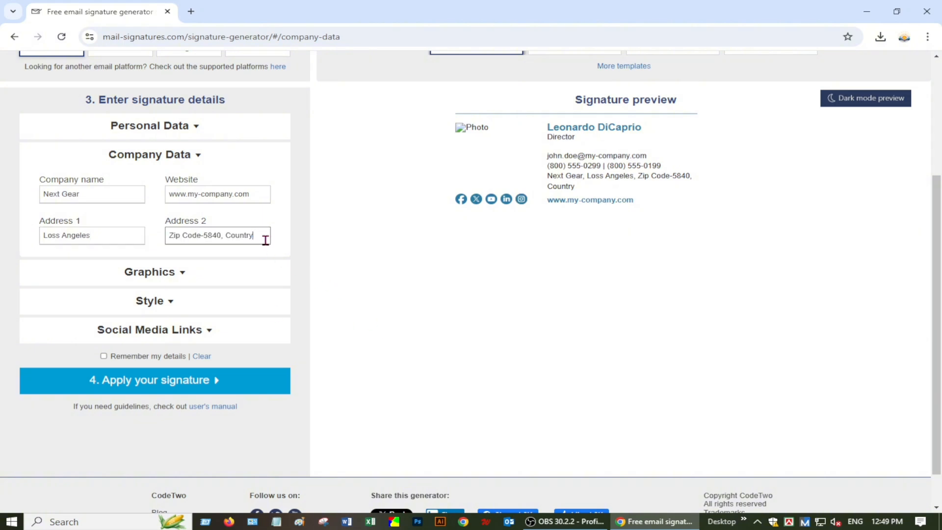
key(BackSpace)
key(BackSpace)
key(BackSpace)
key(BackSpace)
key(BackSpace)
key(BackSpace)
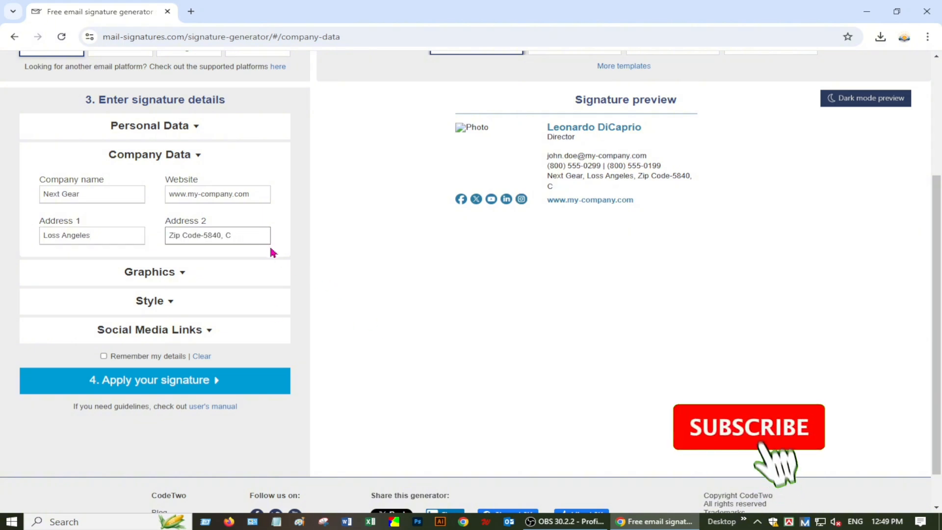
text(USA)
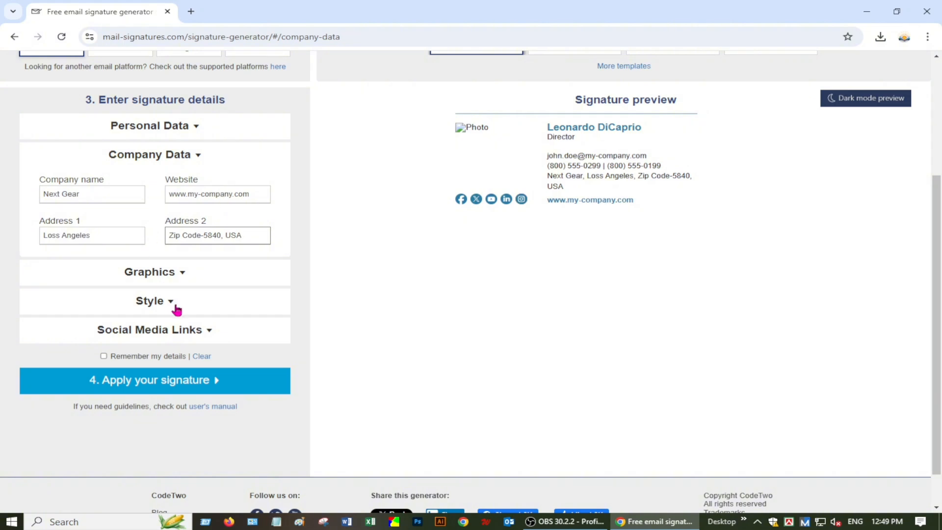
click(193, 156)
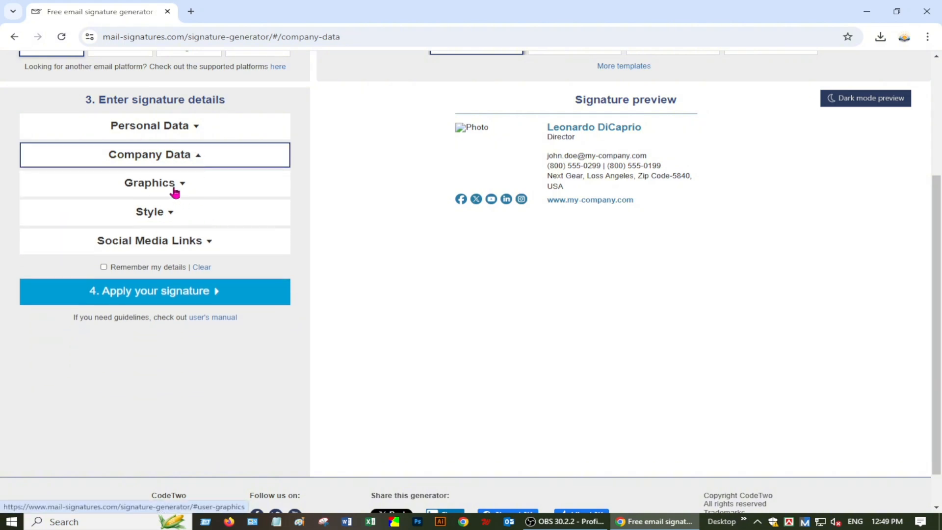
Step: Set the signature's first font color to the brighter blue #1294d4 in the style settings
click(165, 216)
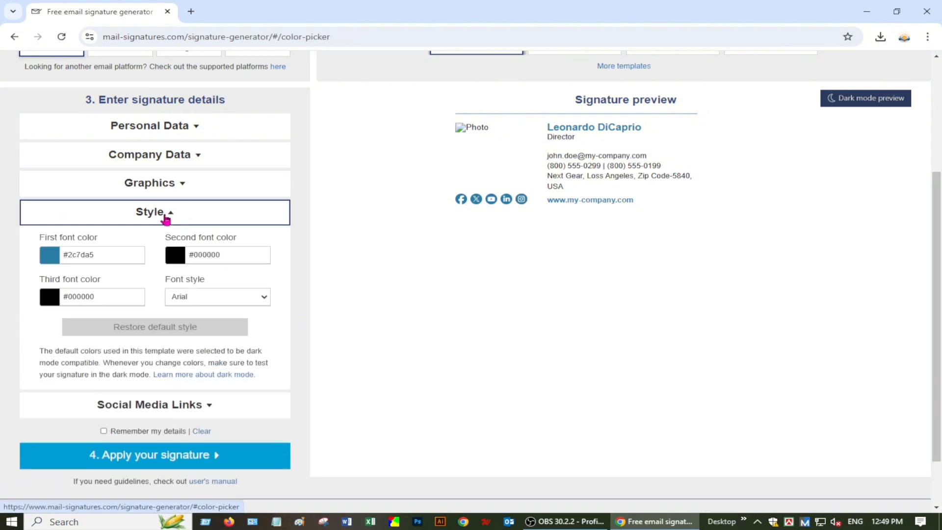
click(52, 258)
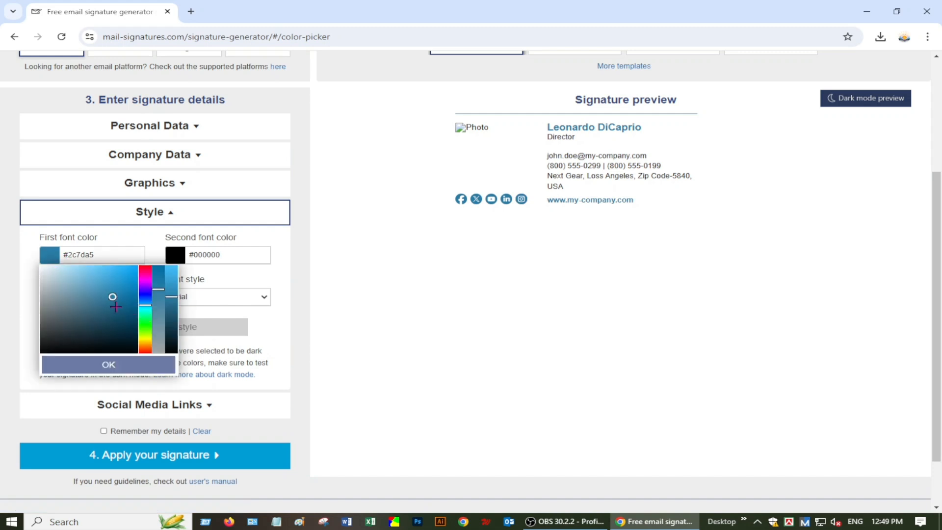
click(130, 281)
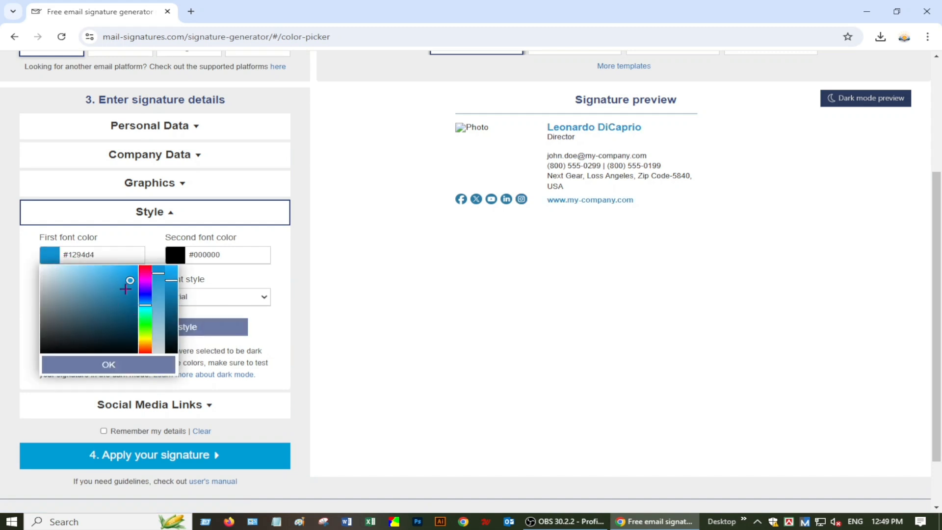
click(411, 297)
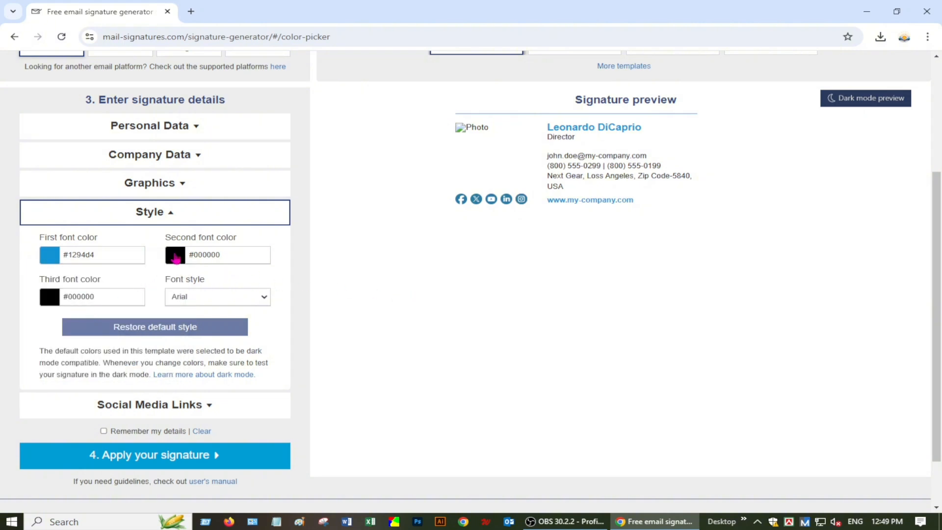
Step: Set the signature's second font color to the dark blue #0f23b6 and close the style settings
click(175, 256)
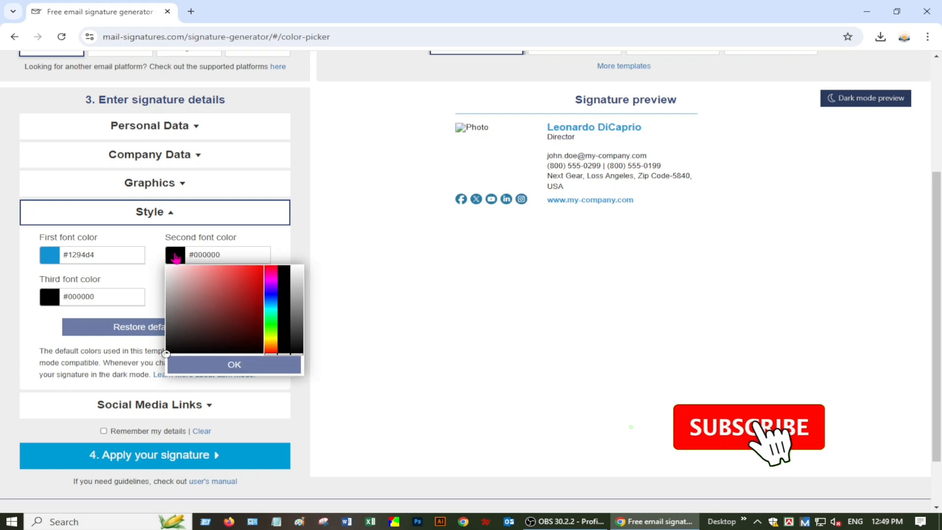
click(181, 284)
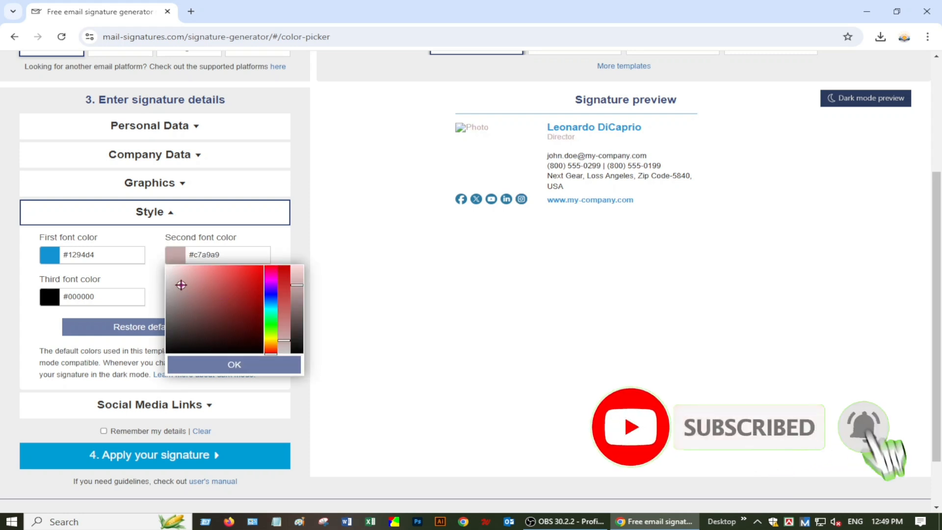
click(232, 285)
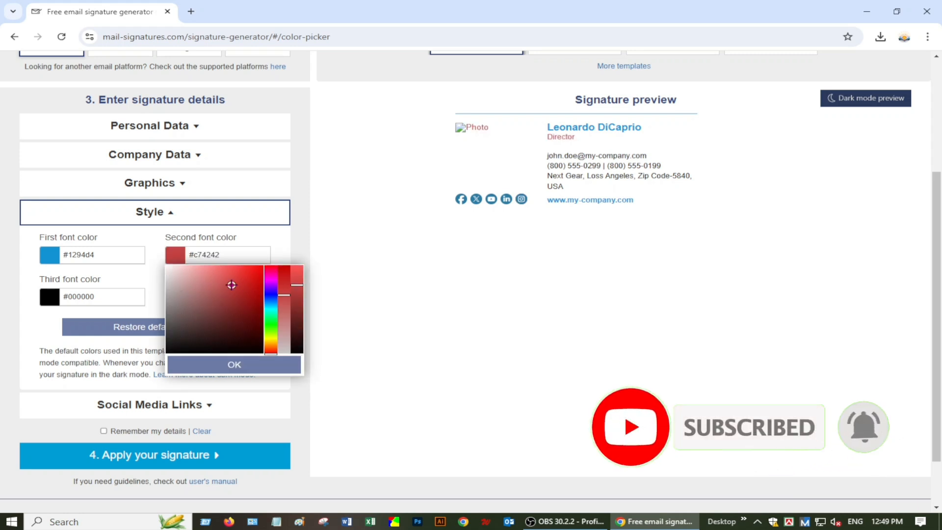
click(271, 297)
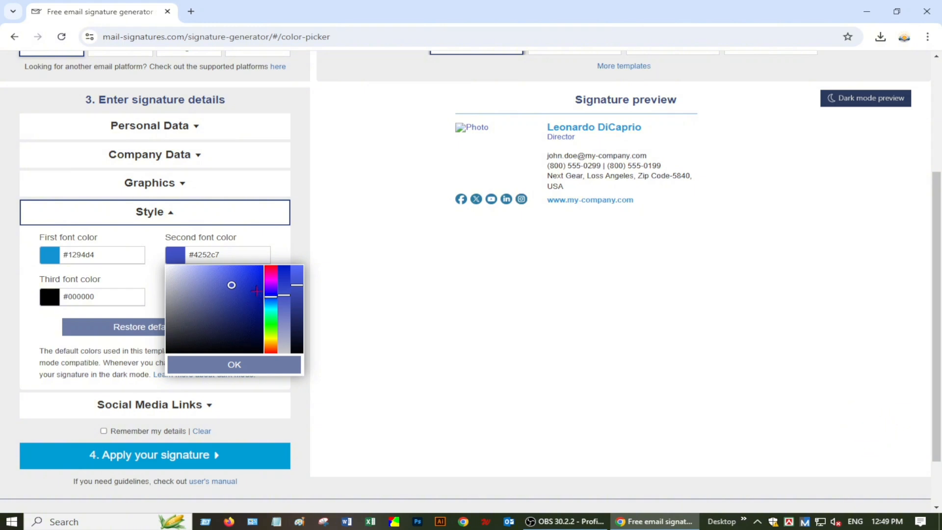
click(256, 291)
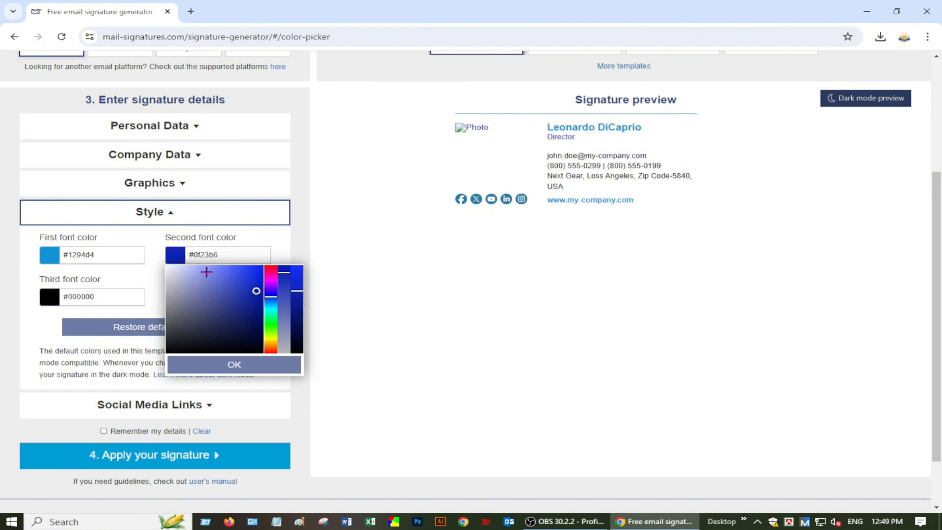
click(357, 261)
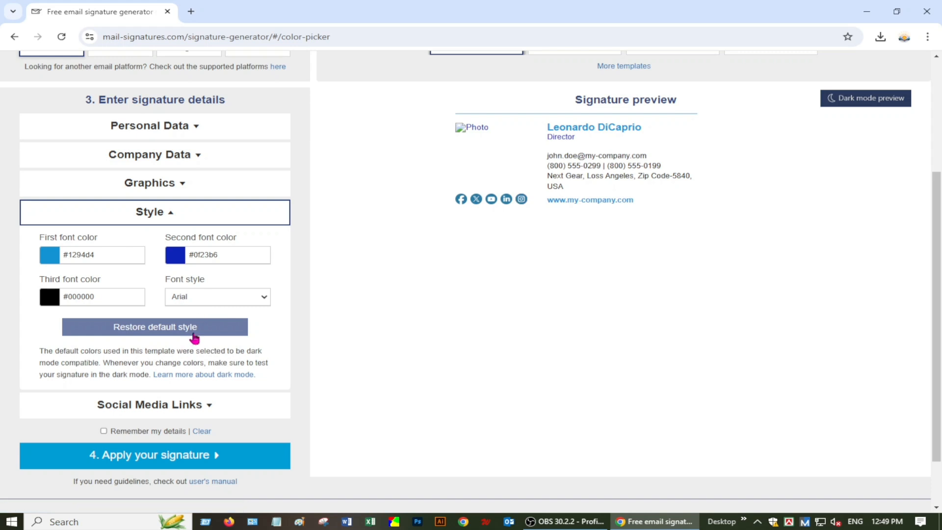
click(177, 215)
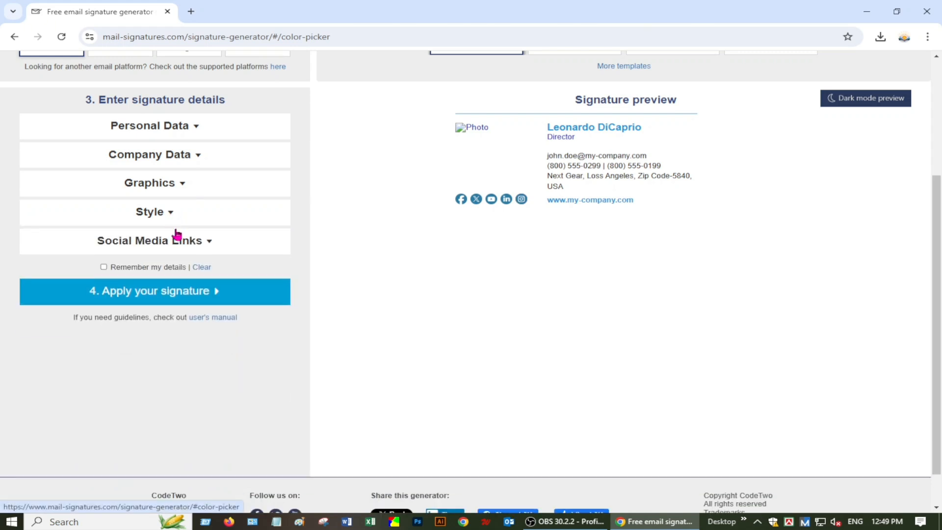
Step: Look over the social media link entries available for the signature, including the Facebook URL
click(206, 242)
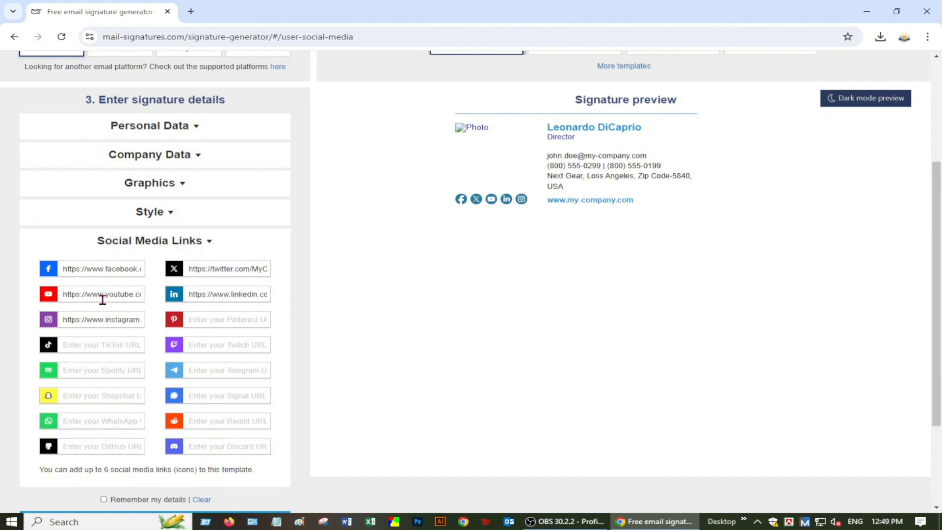
triple_click(99, 273)
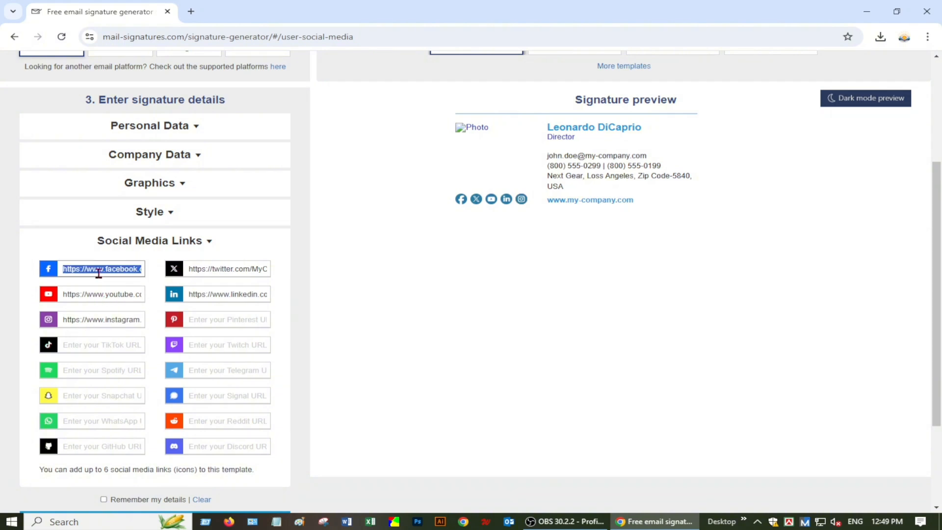
click(204, 242)
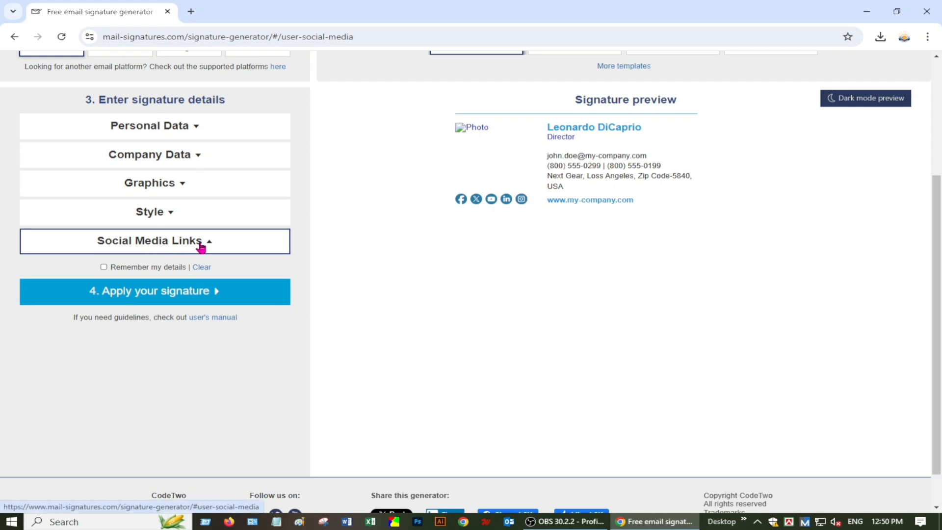
Step: Open the graphics settings and read the guidance on adding an image through the photo URL
scroll(201, 247, up, 1)
click(179, 244)
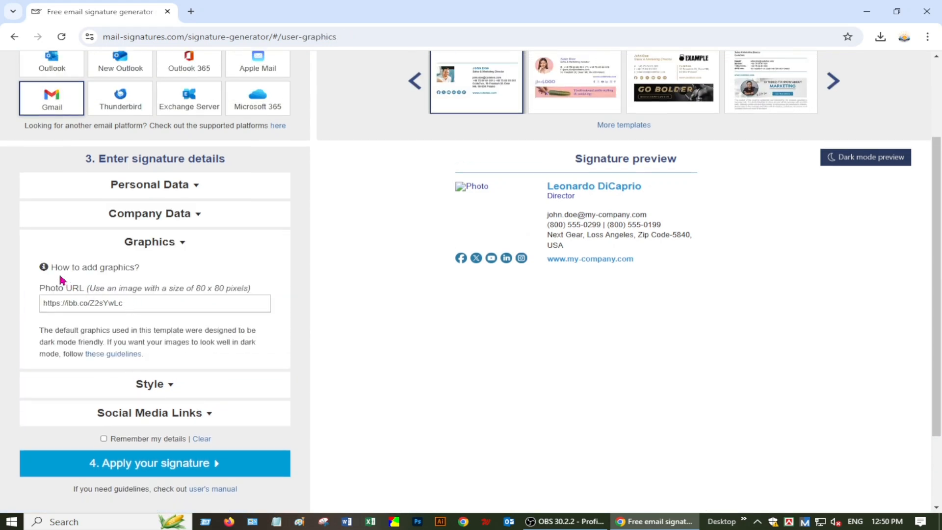
mouse_move(125, 278)
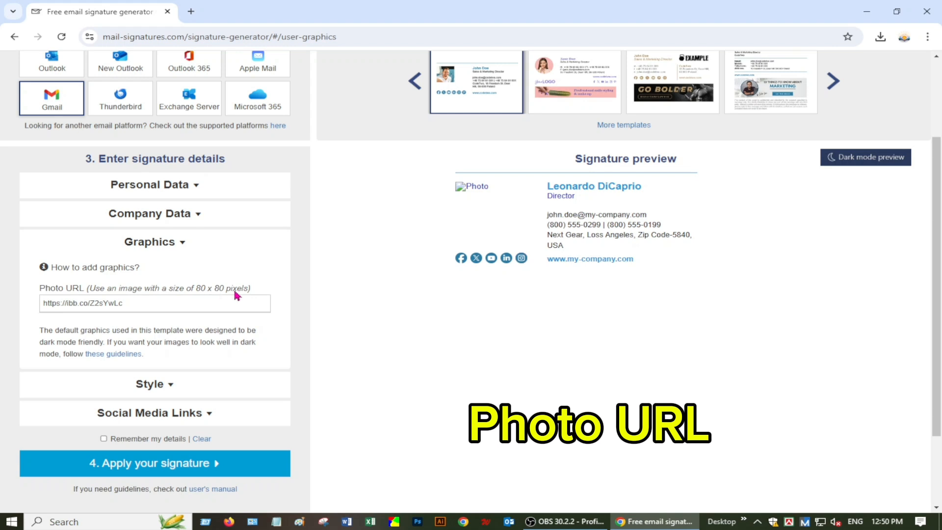
scroll(367, 276, up, 1)
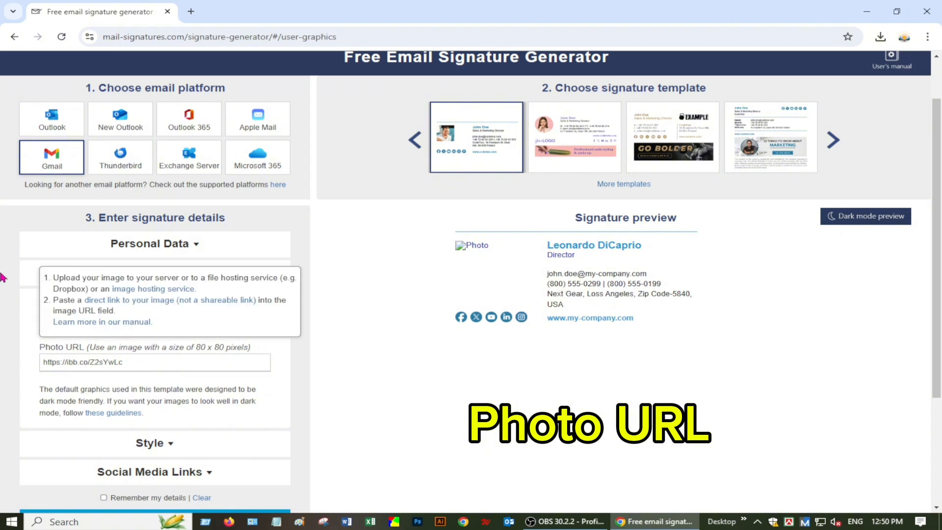
Step: Open the image hosting site imgbb.com in a new browser tab
click(192, 18)
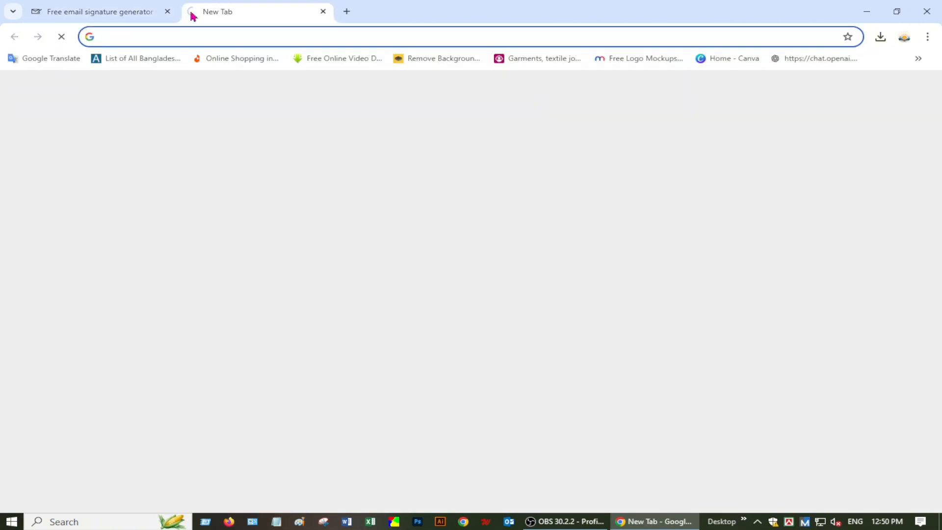
click(311, 265)
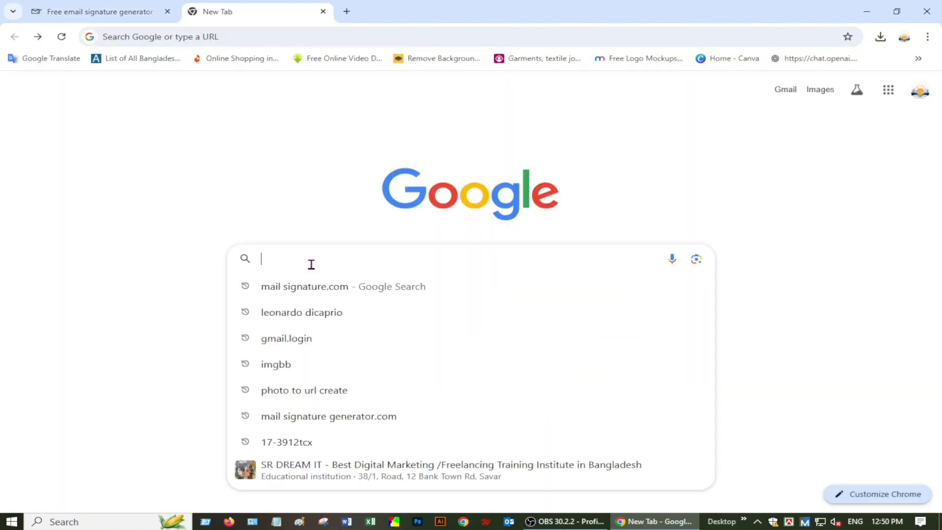
text(I)
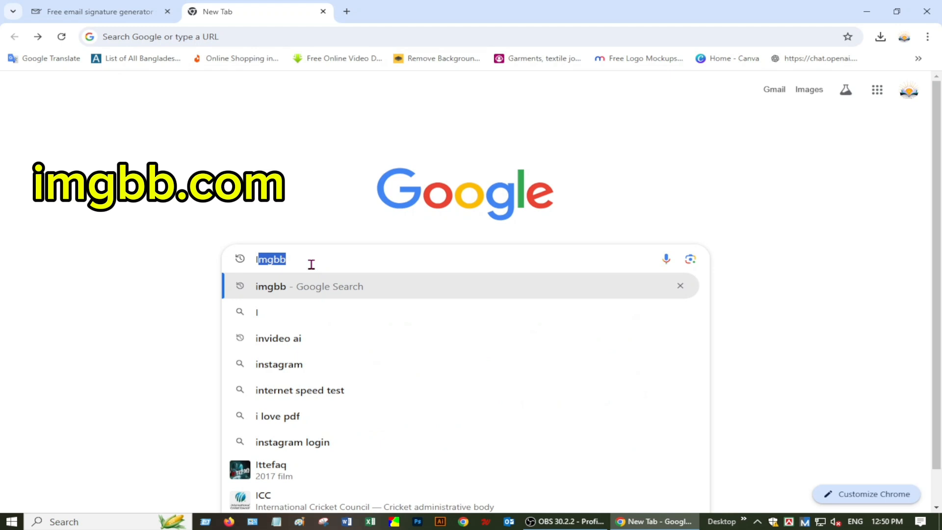
text(mg)
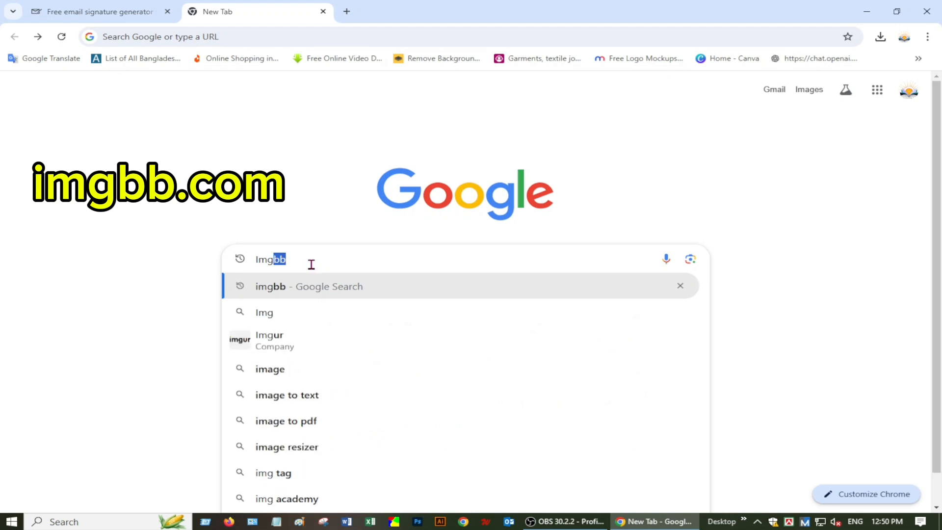
text(bb.com)
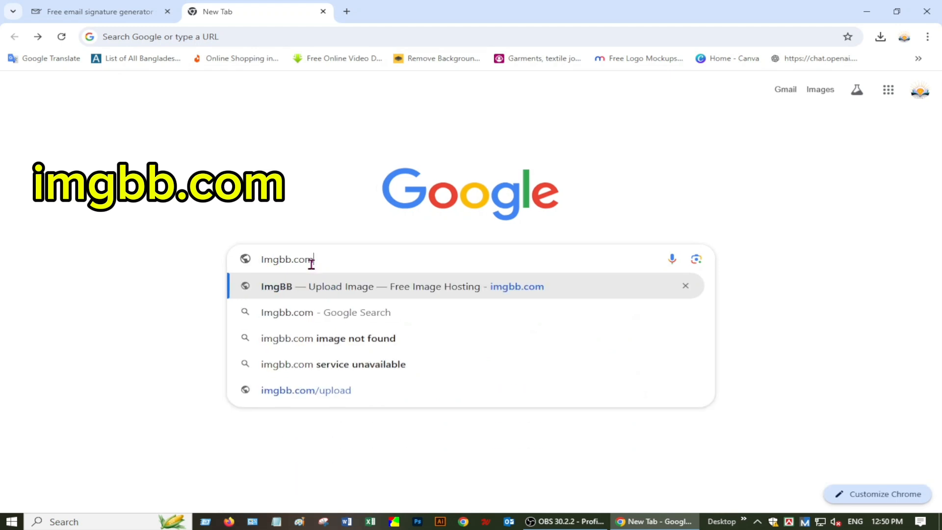
key(Return)
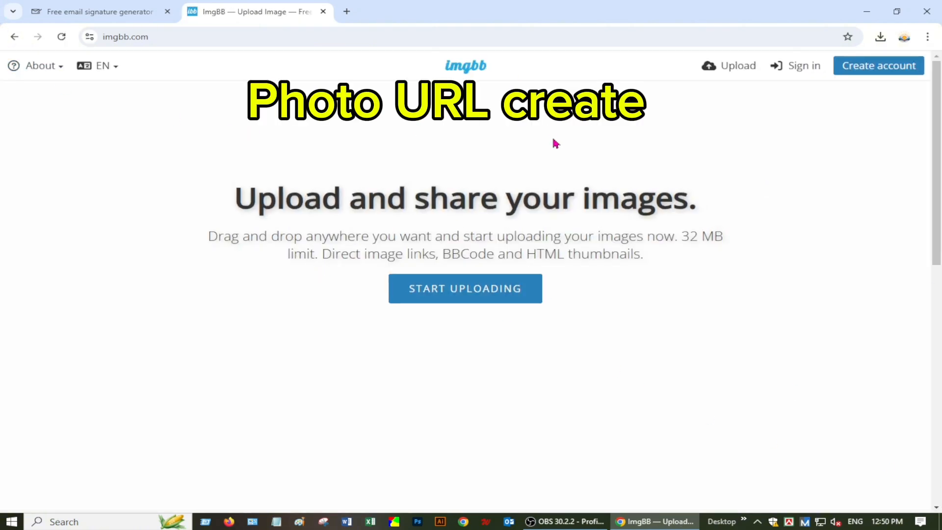
Step: Upload the desktop photo file "image" to ImgBB with the auto delete option set to Don't autodelete
click(446, 296)
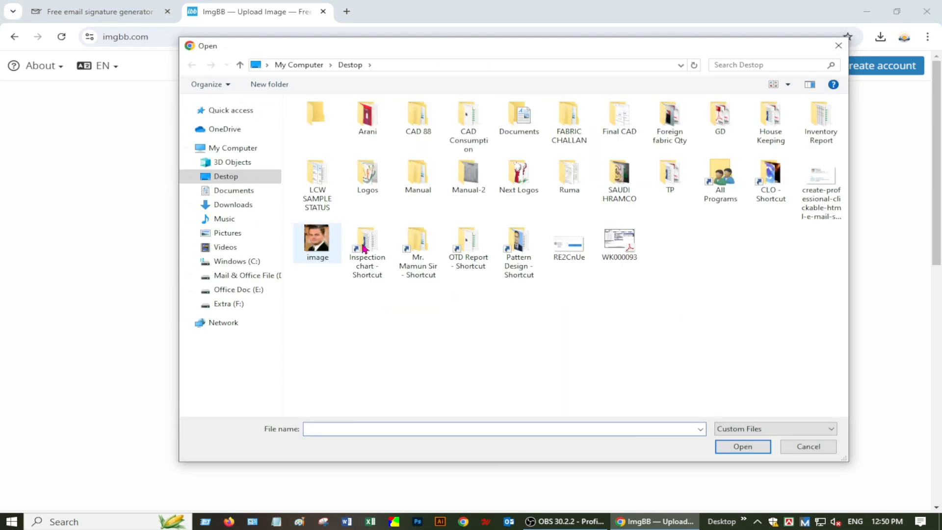
click(321, 247)
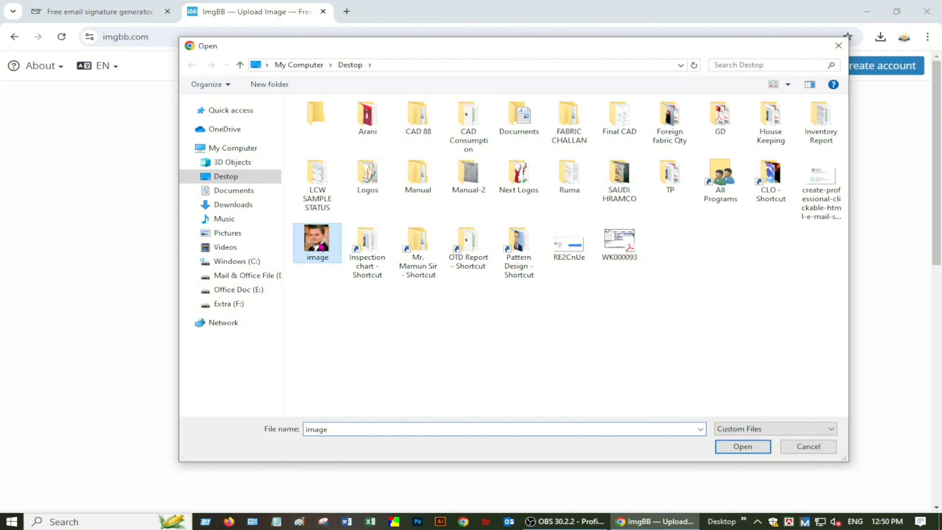
click(746, 448)
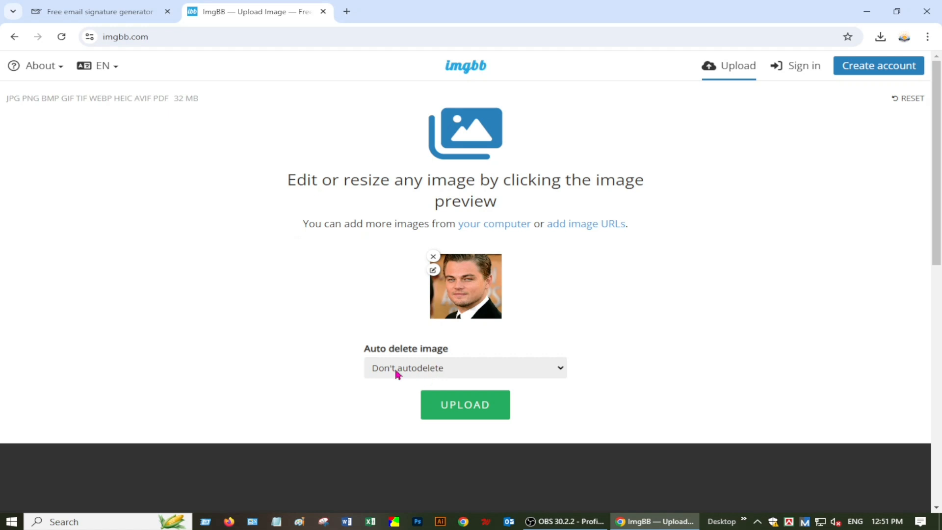
click(555, 371)
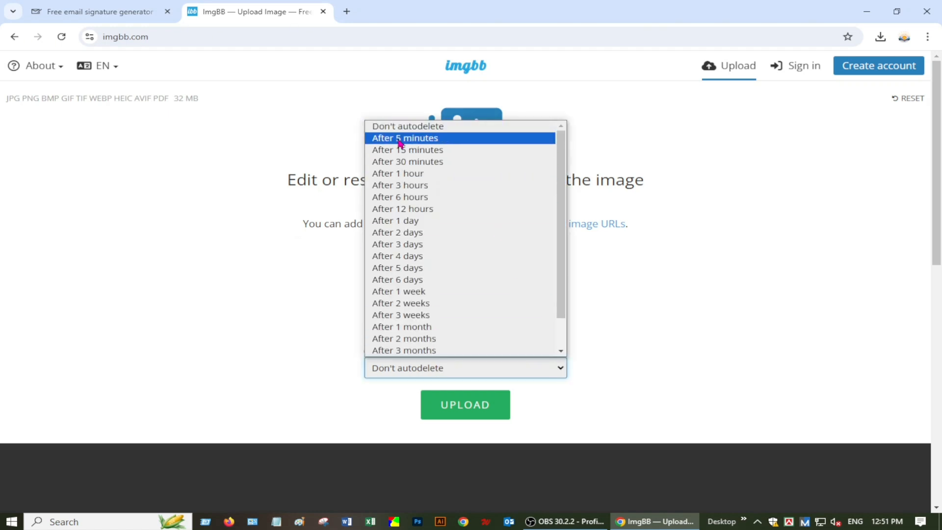
click(410, 128)
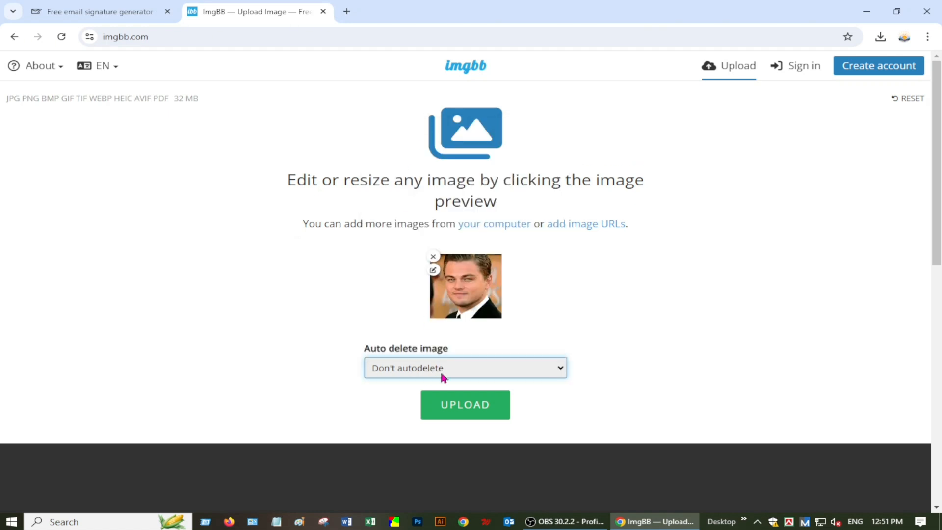
click(458, 414)
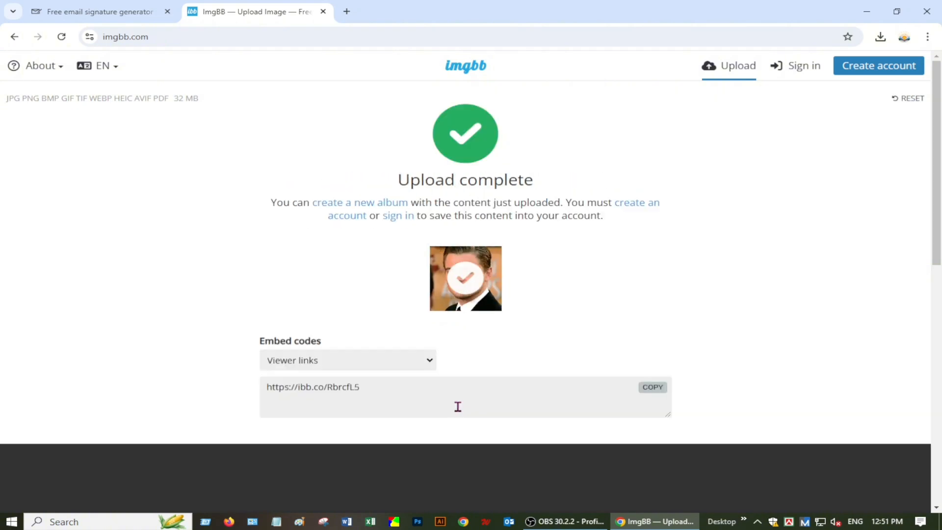
Step: Set the uploaded photo's embed code type to HTML full linked
scroll(262, 365, down, 2)
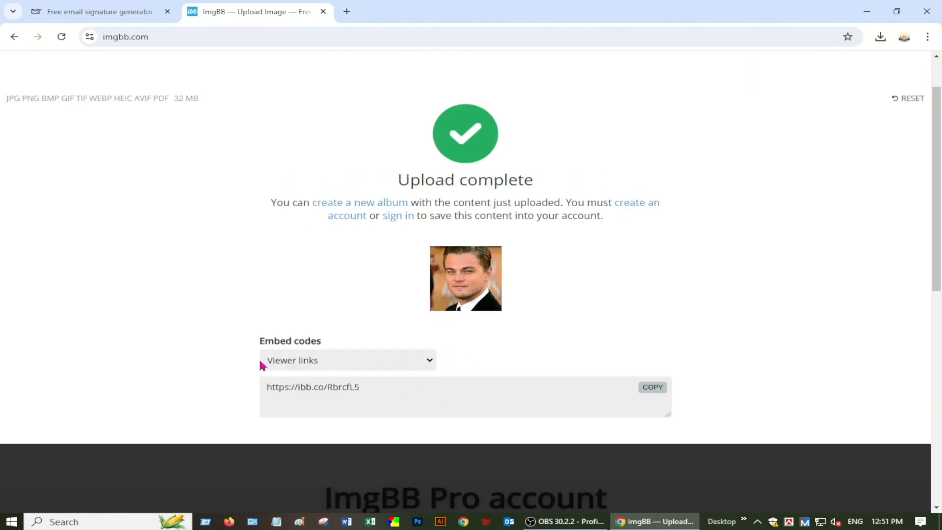
click(430, 362)
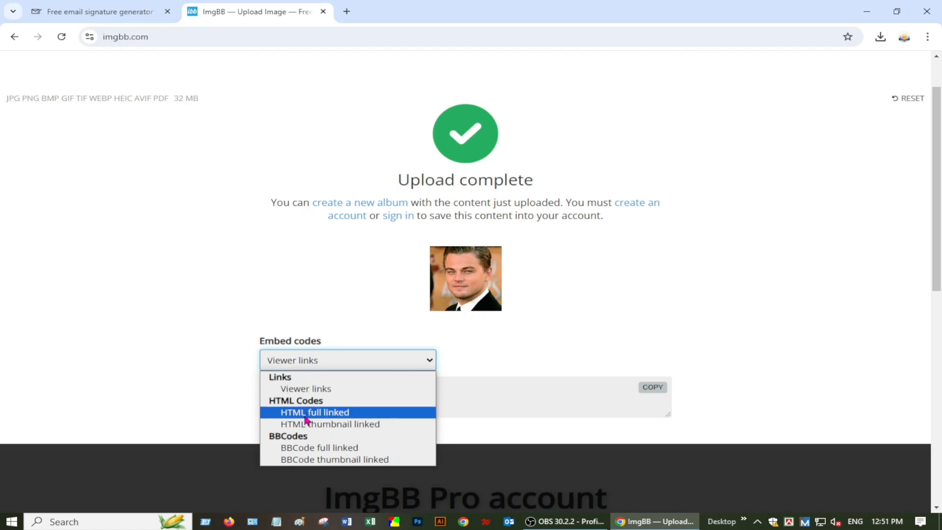
click(336, 413)
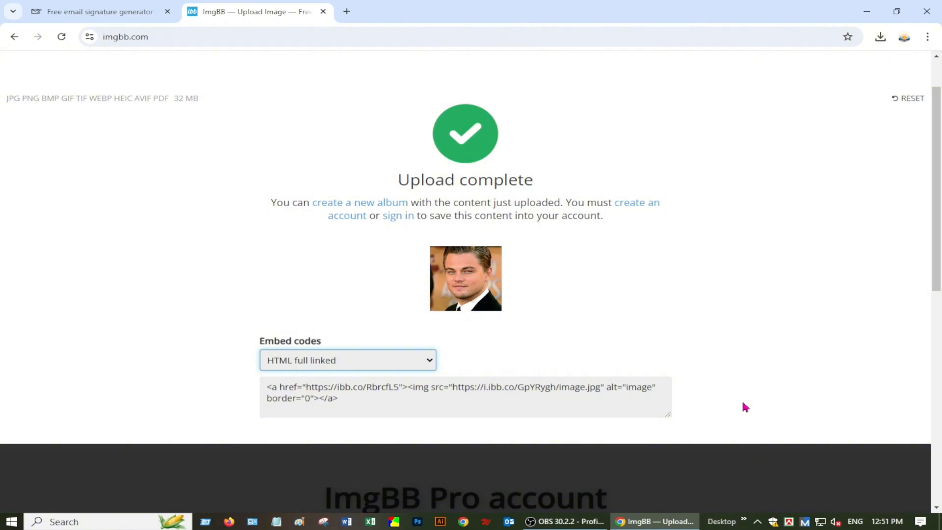
drag(454, 388, 526, 392)
click(470, 402)
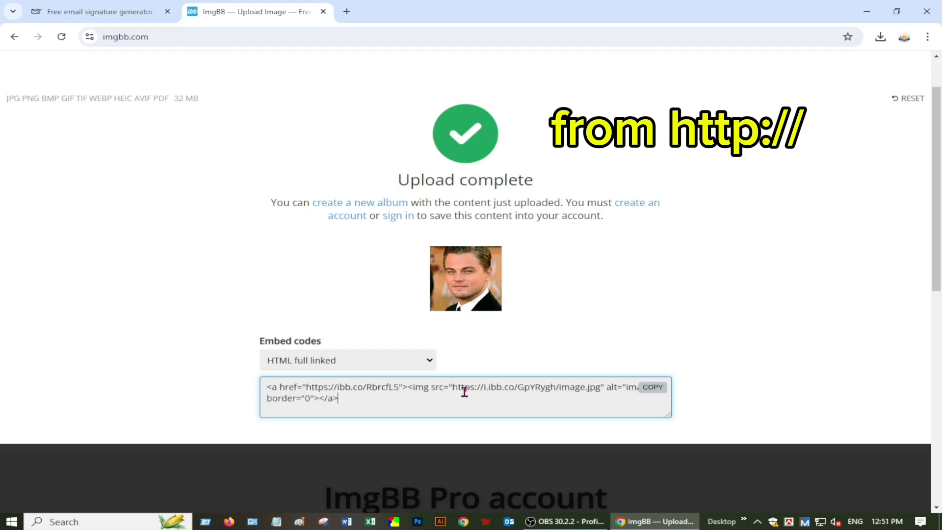
drag(454, 387, 472, 398)
click(458, 386)
click(465, 388)
click(490, 397)
click(455, 388)
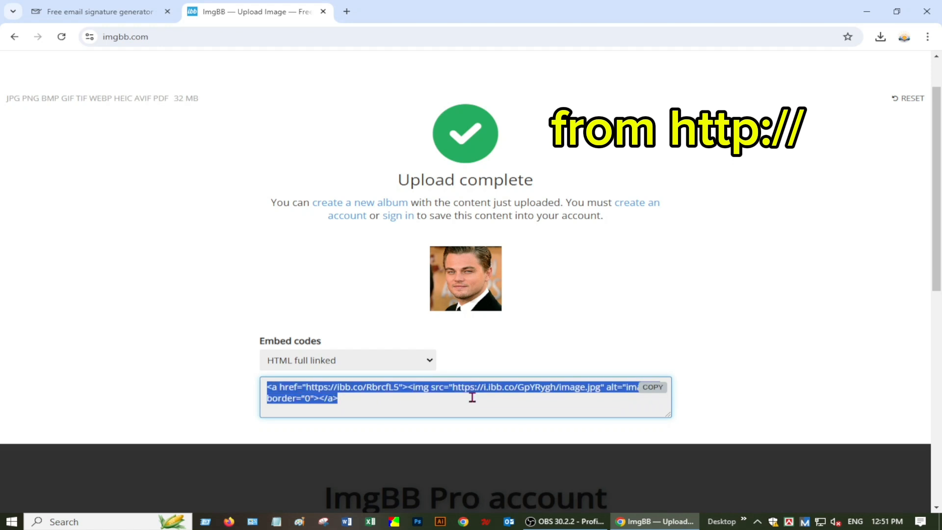
click(457, 389)
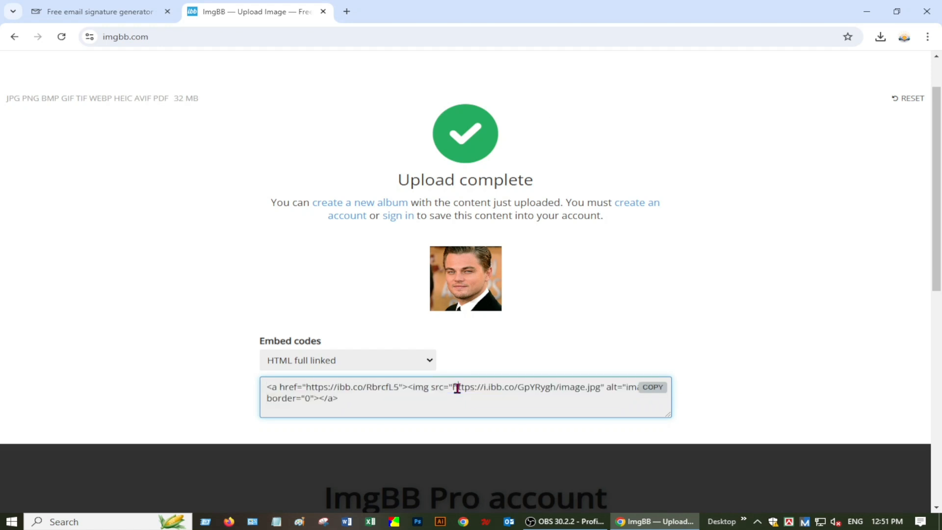
drag(457, 388, 486, 401)
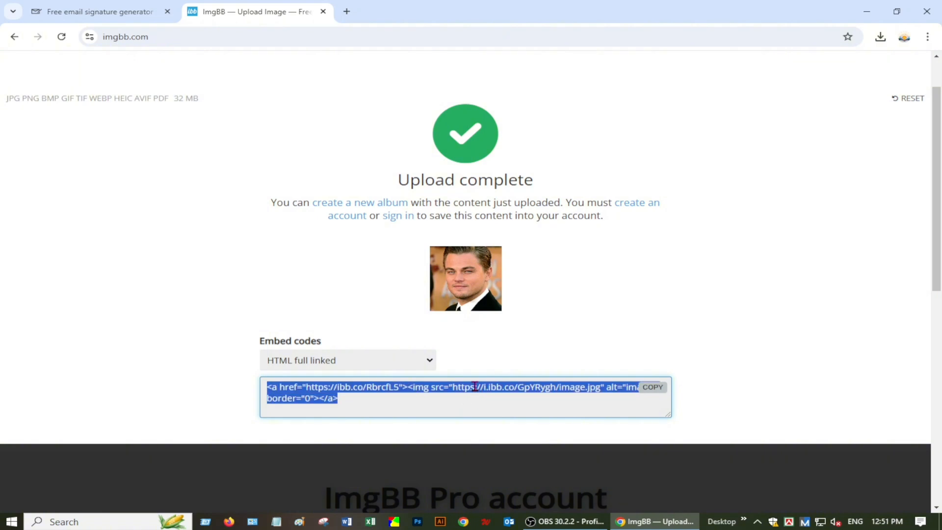
Step: Copy the whole selected HTML embed code of the uploaded photo
right_click(475, 387)
click(503, 167)
right_click(454, 386)
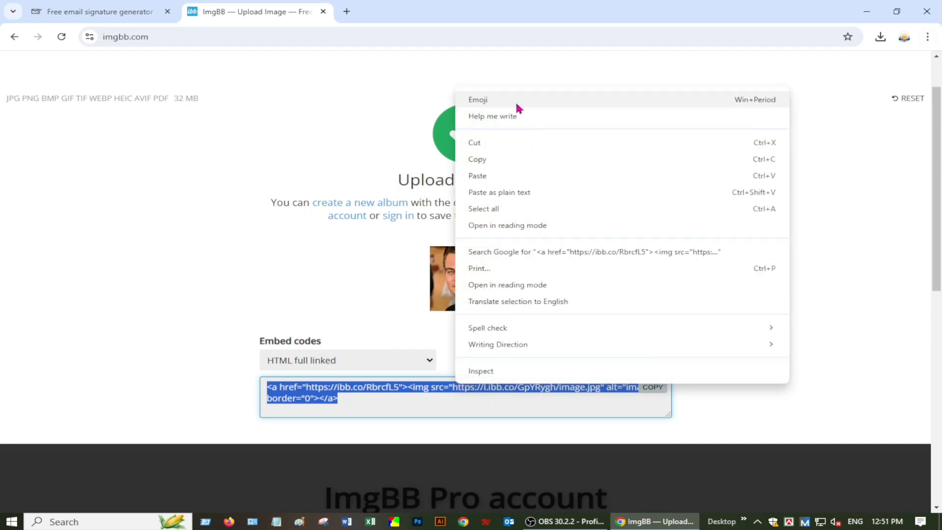
click(479, 162)
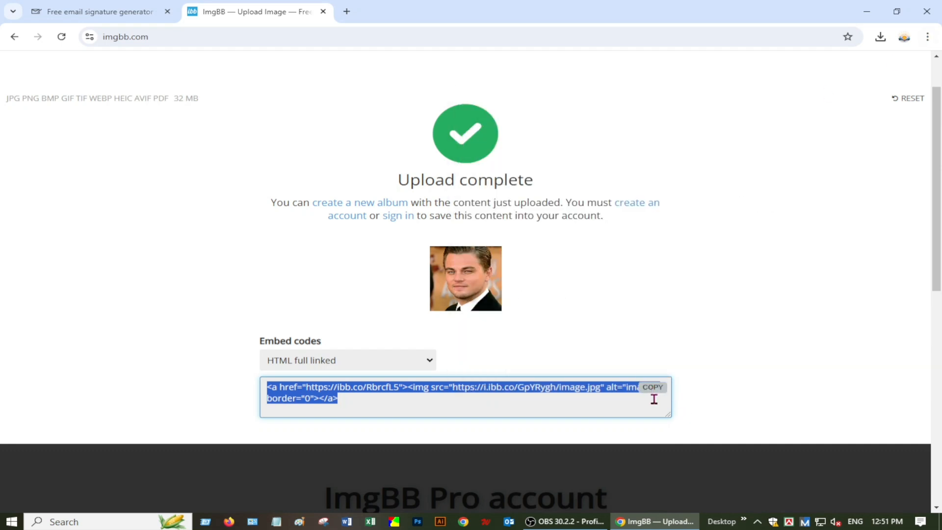
click(654, 388)
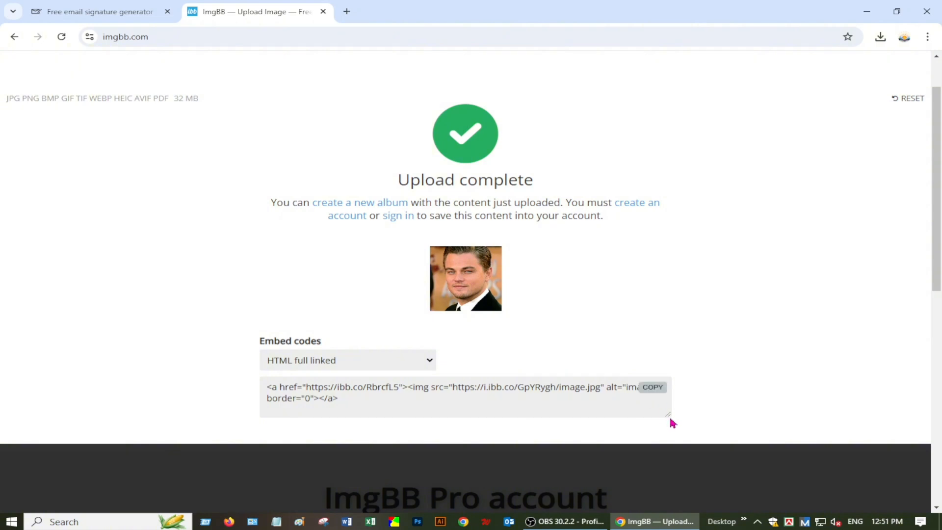
Step: Enlarge the embed code box and copy the complete HTML full linked code
drag(668, 415, 687, 456)
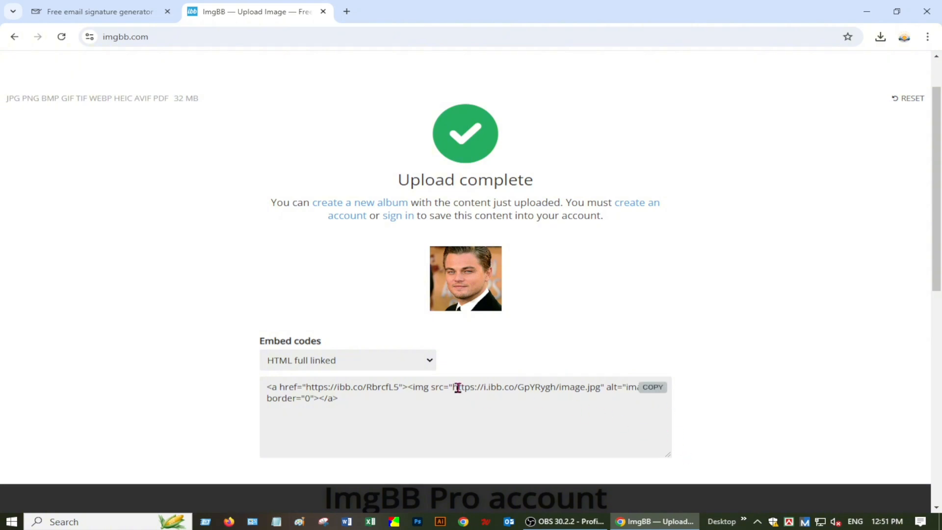
drag(458, 387, 499, 415)
key(ctrl+a)
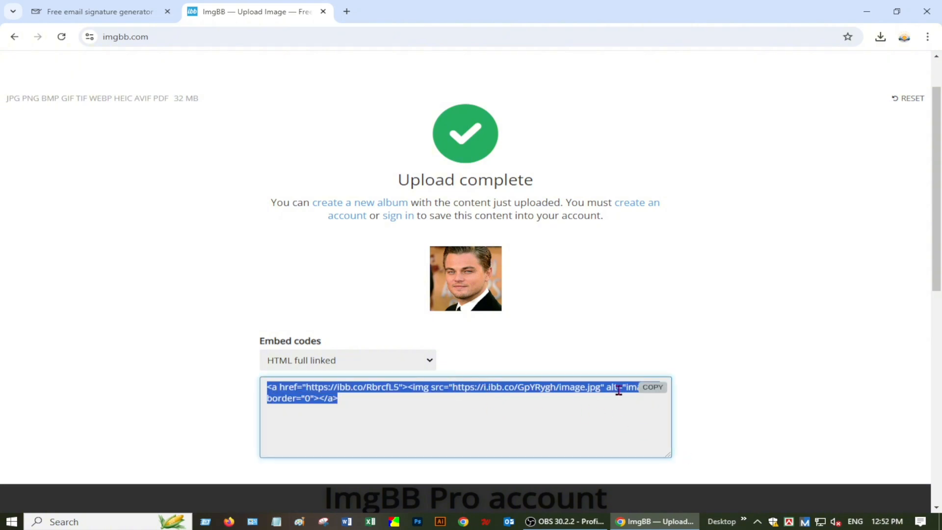
click(653, 387)
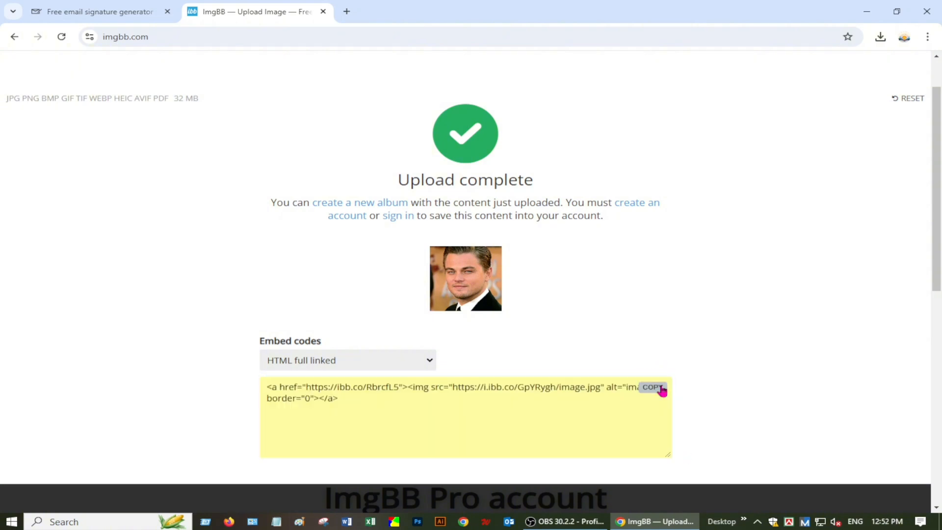
Step: Minimize the browser, open a blank Notepad document and paste the copied embed code into it
click(866, 11)
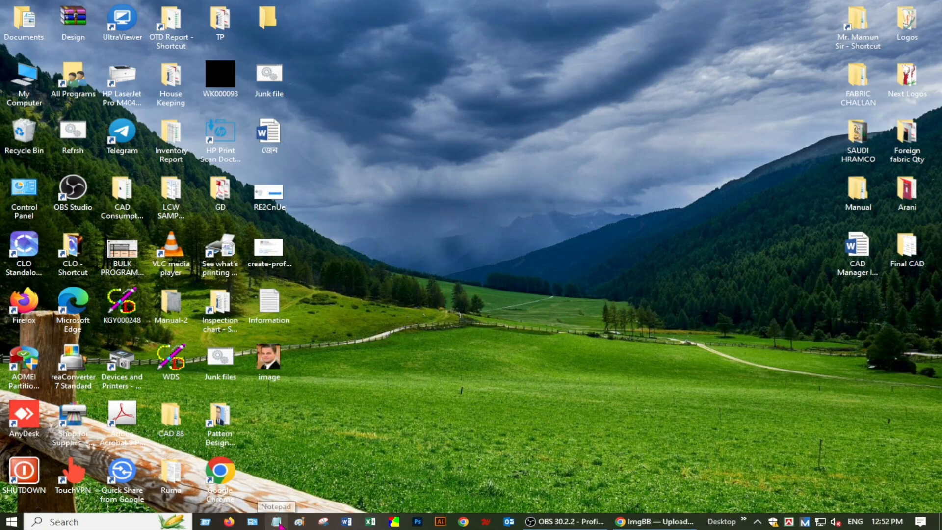
click(347, 522)
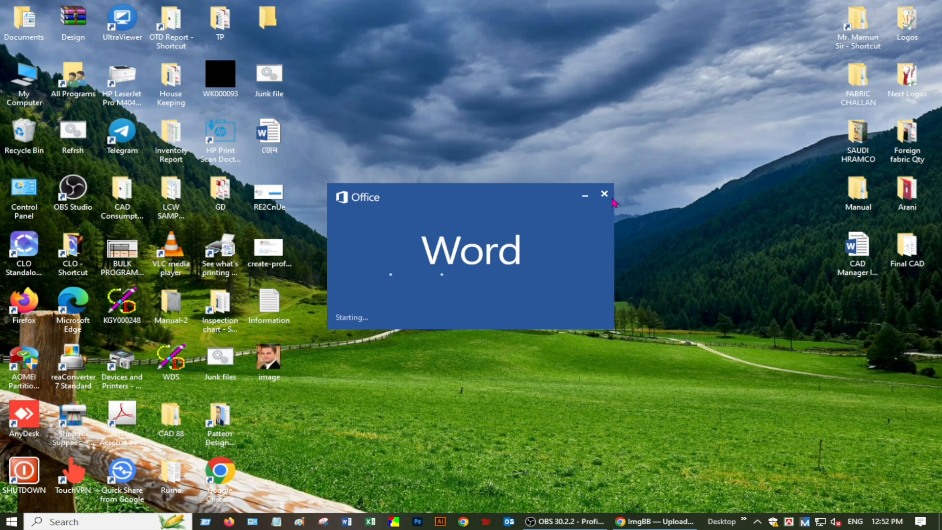
click(276, 522)
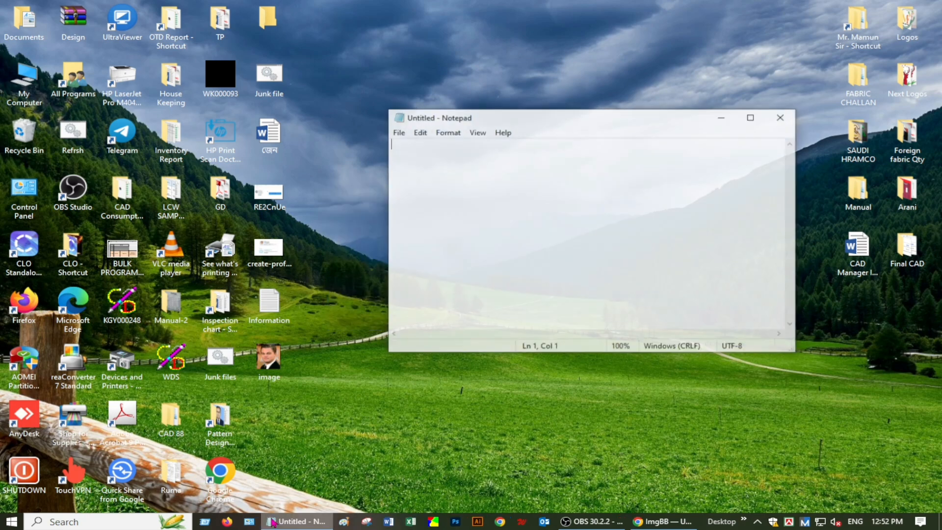
key(ctrl+v)
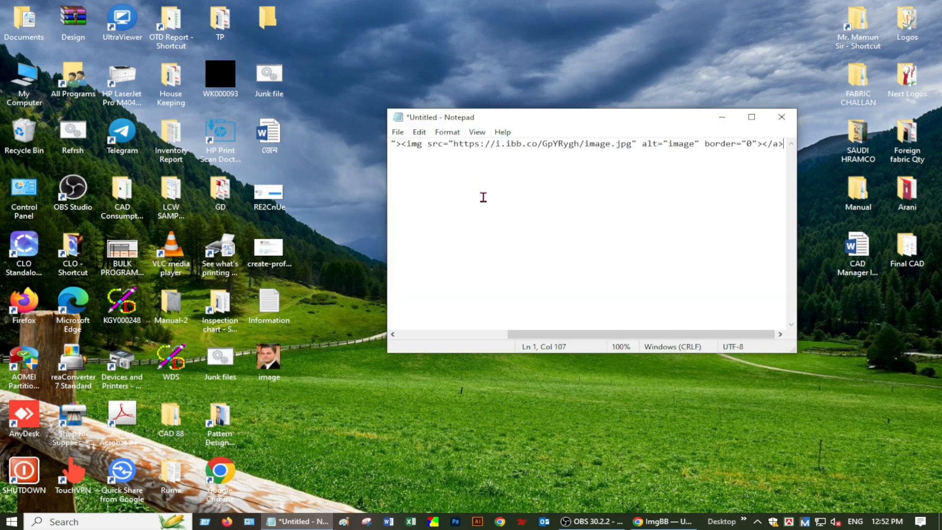
scroll(509, 158, left, 3)
scroll(511, 167, left, 2)
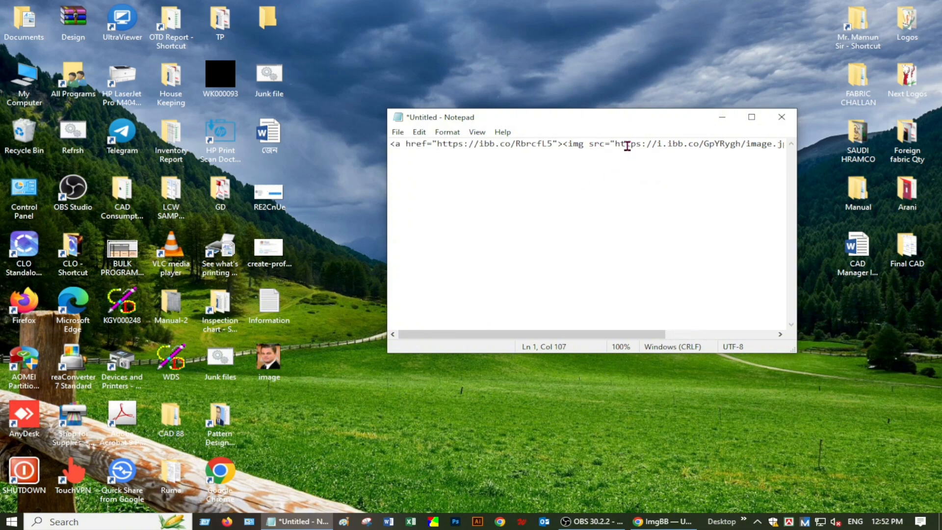
drag(616, 144, 374, 151)
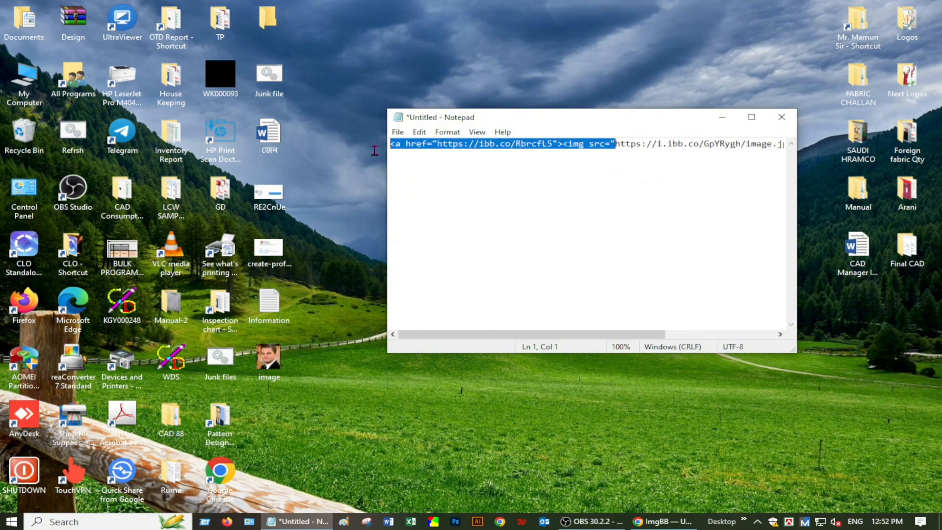
key(Delete)
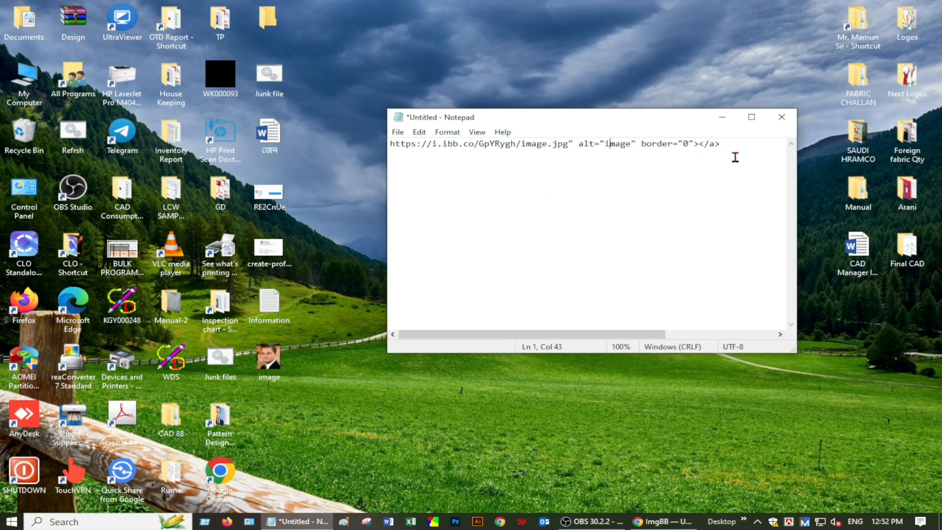
Step: Copy all of the remaining Notepad text, from the https image link to the closing </a> tag
drag(735, 145, 349, 149)
right_click(410, 142)
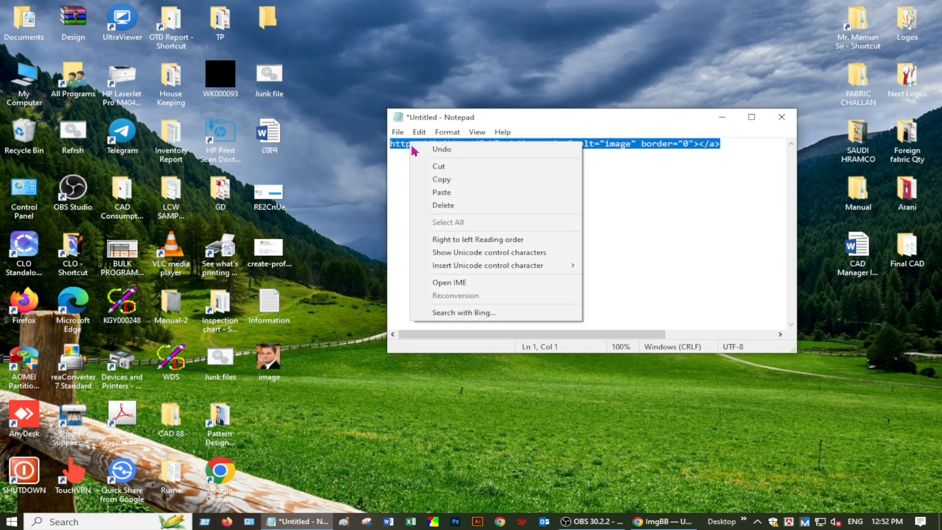
click(446, 181)
Step: Switch back to Chrome, open the copied image link in a new tab to check the photo, and close that tab
click(658, 524)
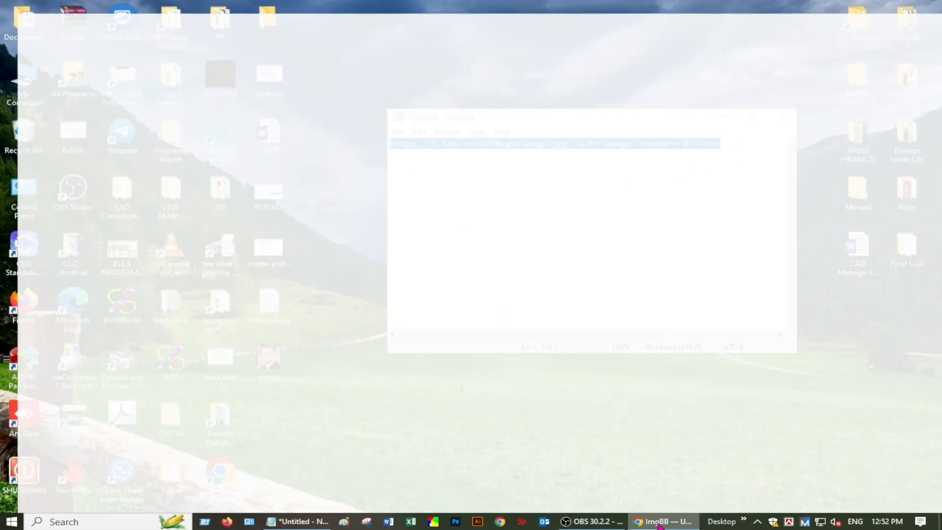
click(347, 11)
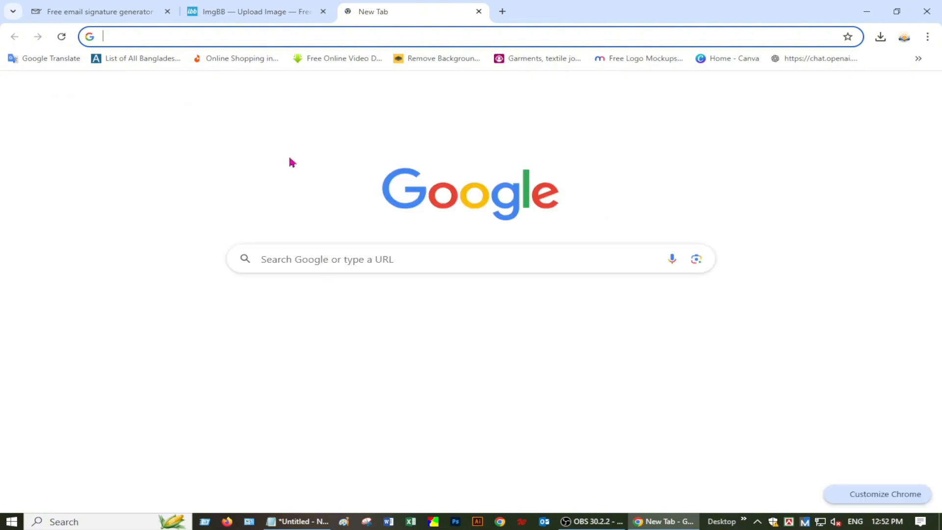
click(319, 256)
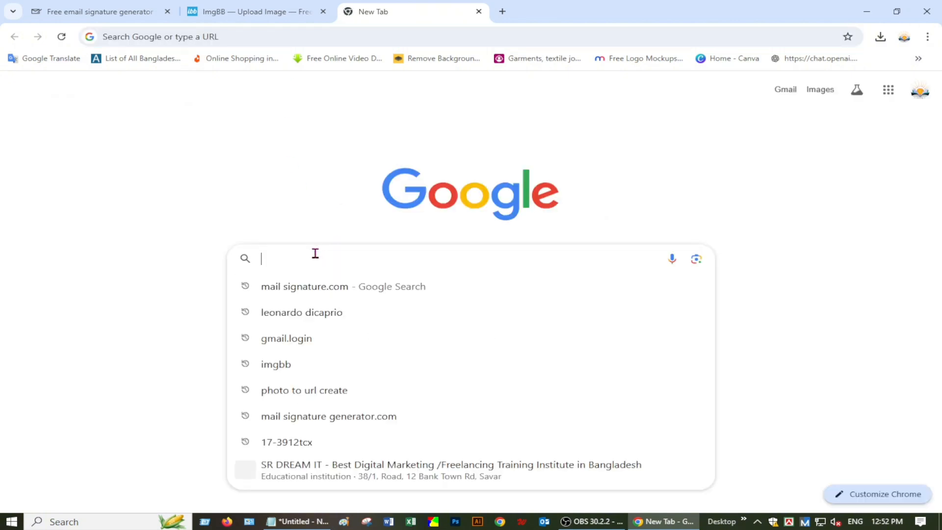
click(250, 36)
key(ctrl+v)
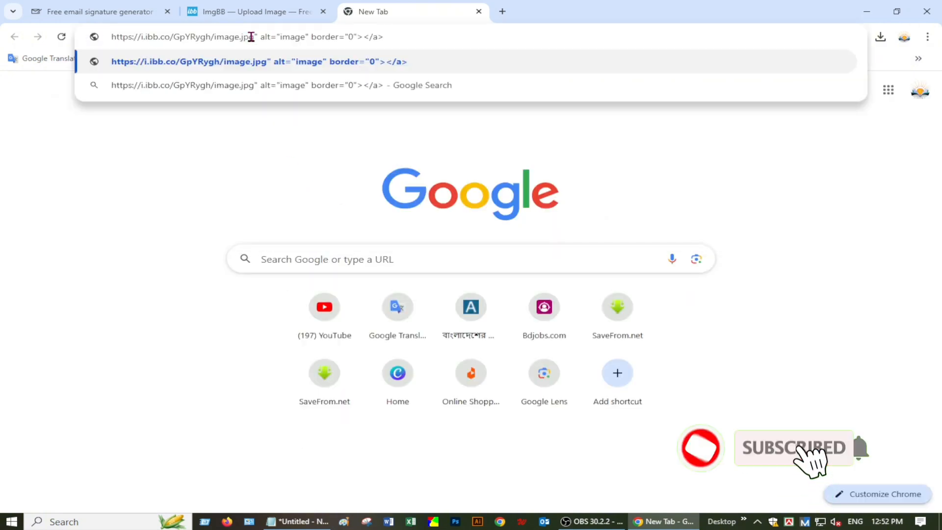
key(Return)
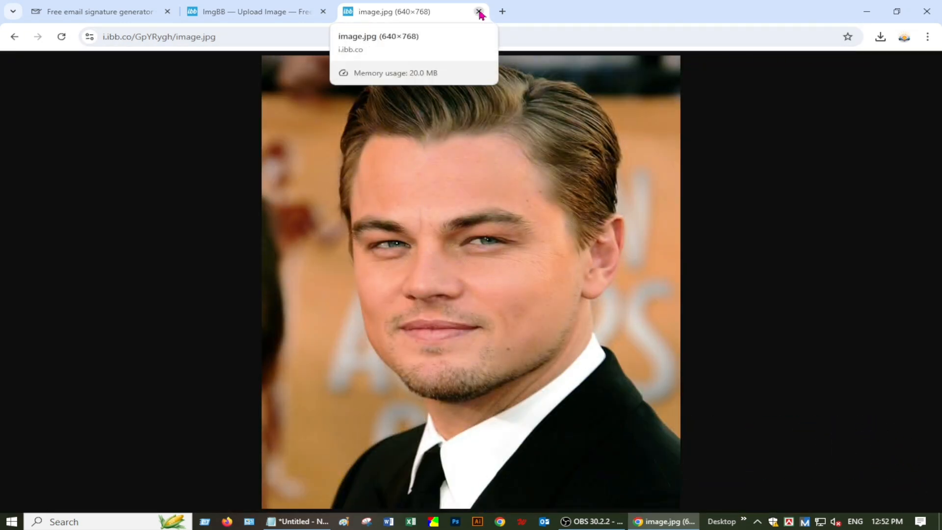
click(479, 12)
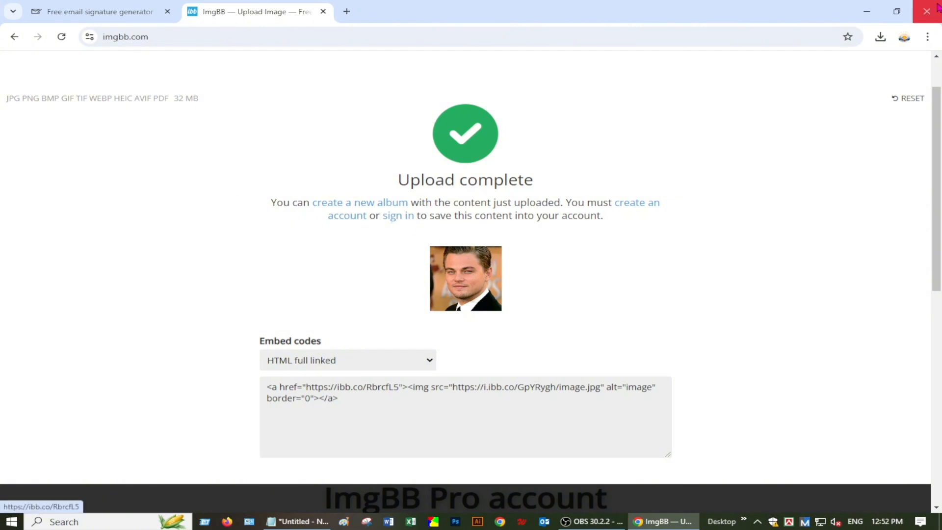
Step: Minimize the browser and close the untitled Notepad document without saving it
click(864, 10)
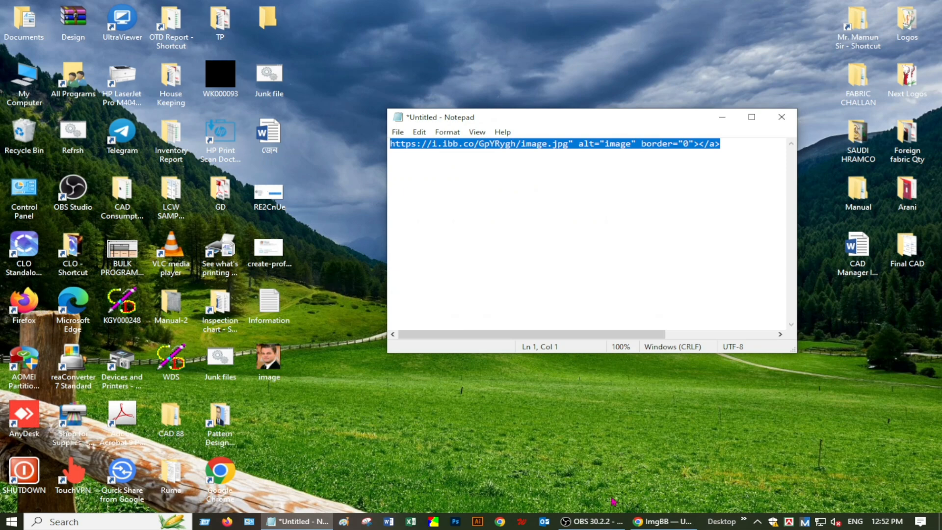
click(781, 116)
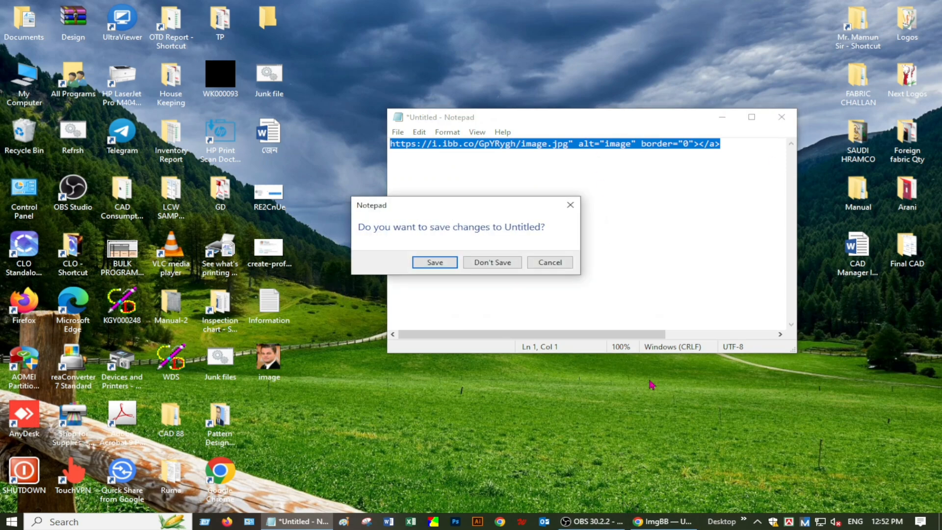
click(506, 264)
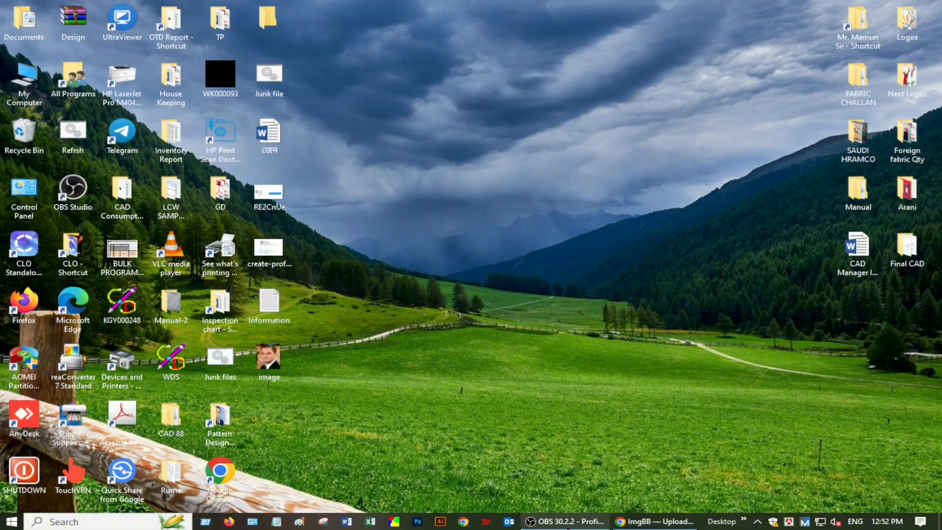
click(649, 522)
click(132, 17)
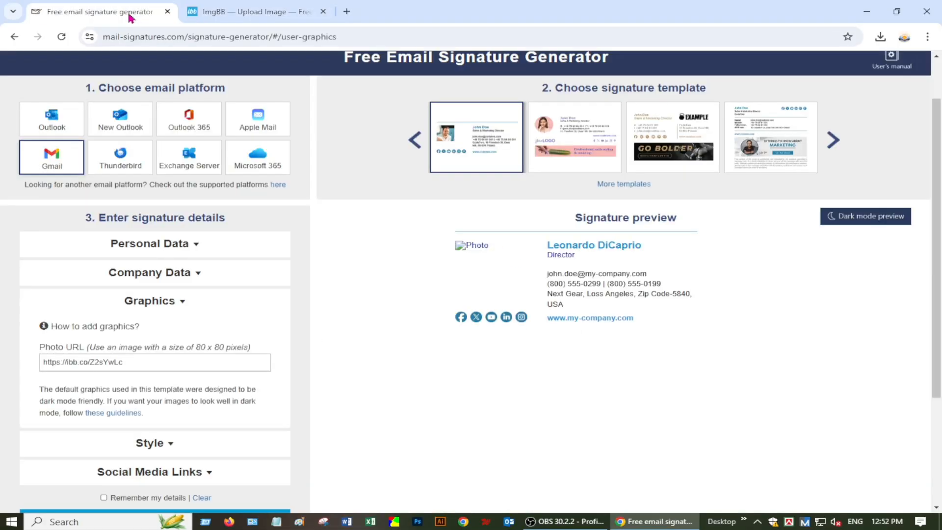
triple_click(140, 367)
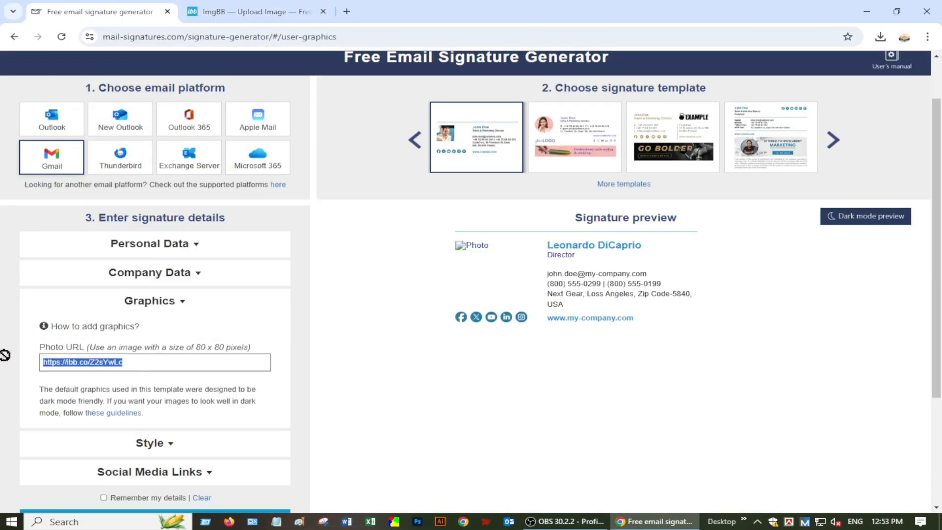
key(ctrl+v)
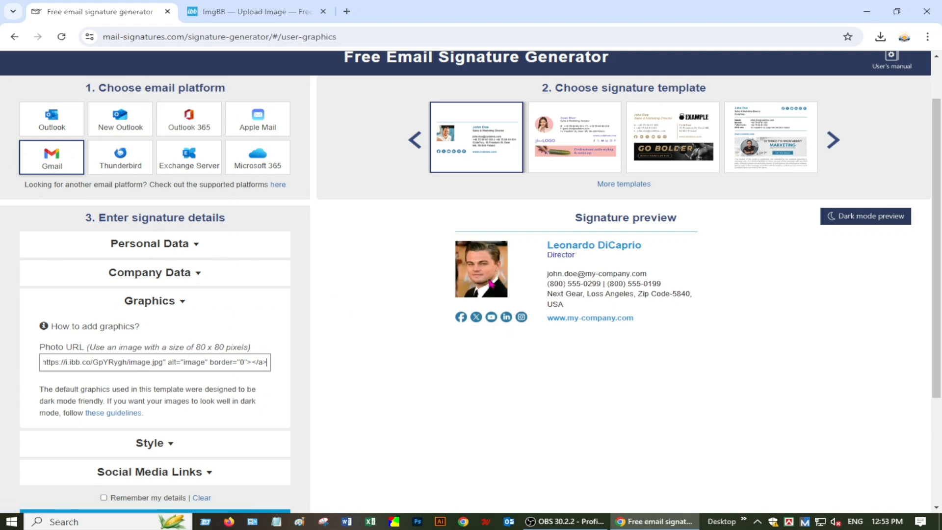
Step: Enable Remember my details, apply the signature for Gmail and copy it to the clipboard
scroll(238, 333, down, 3)
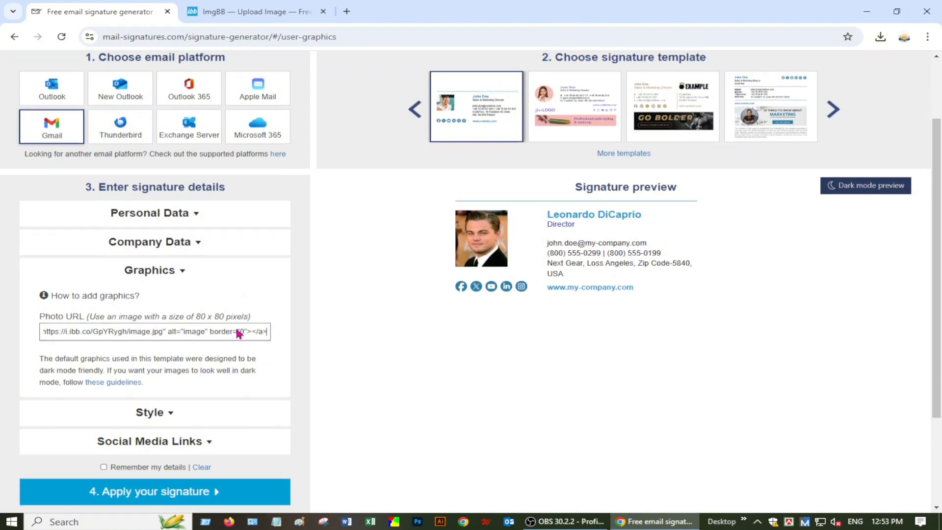
scroll(239, 334, up, 3)
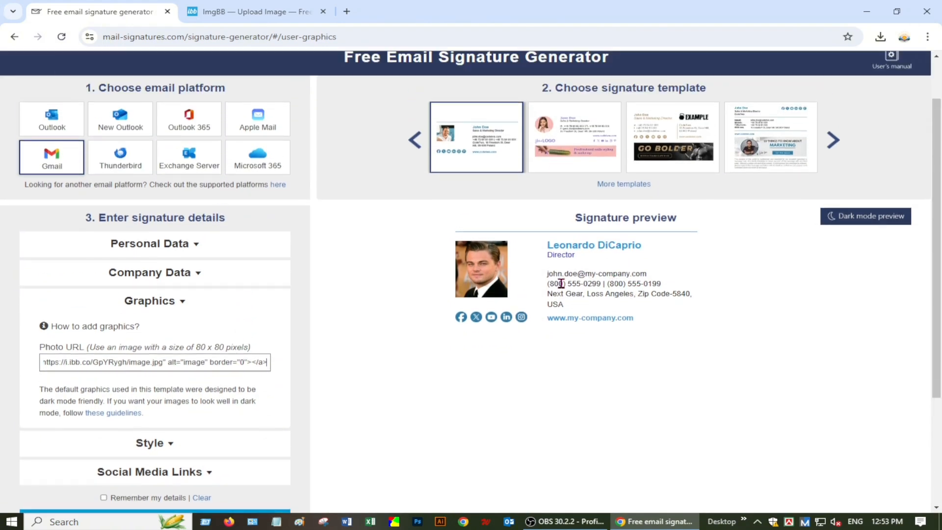
scroll(214, 322, down, 3)
scroll(215, 322, up, 3)
scroll(594, 261, down, 4)
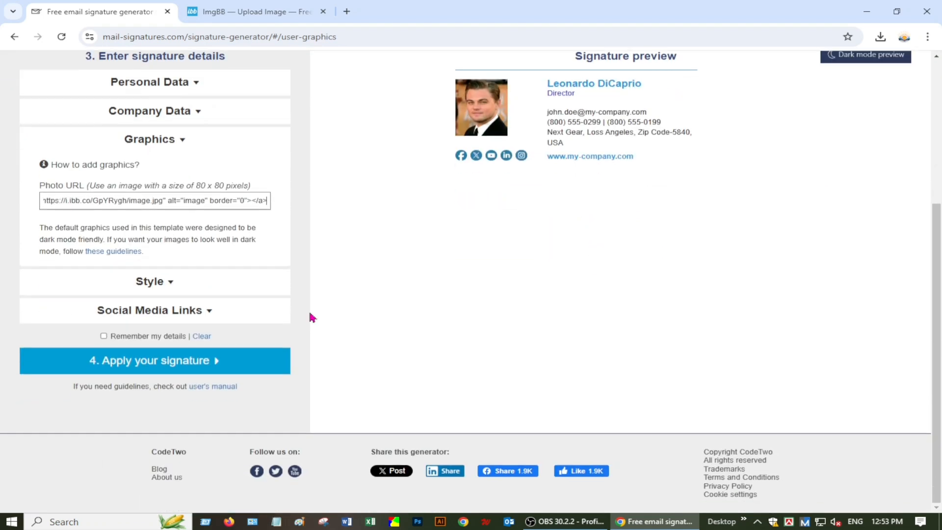
scroll(169, 378, up, 3)
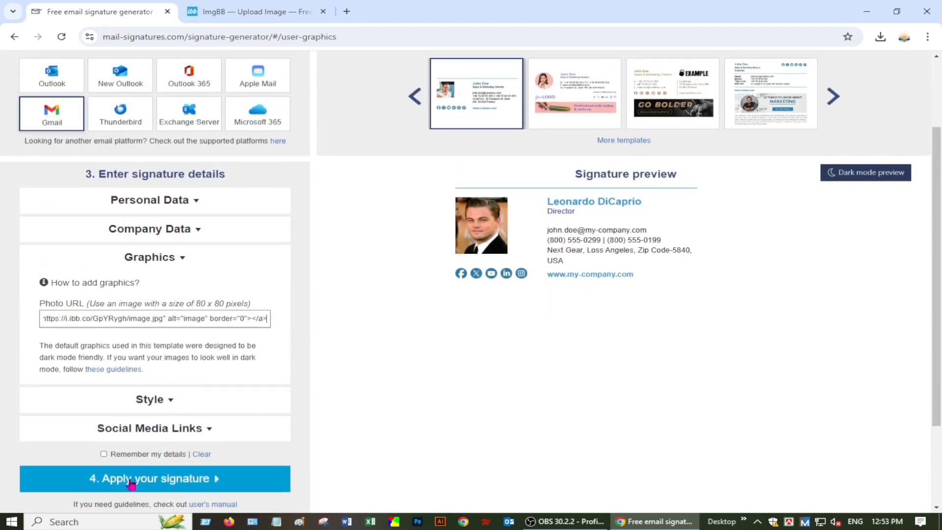
click(105, 454)
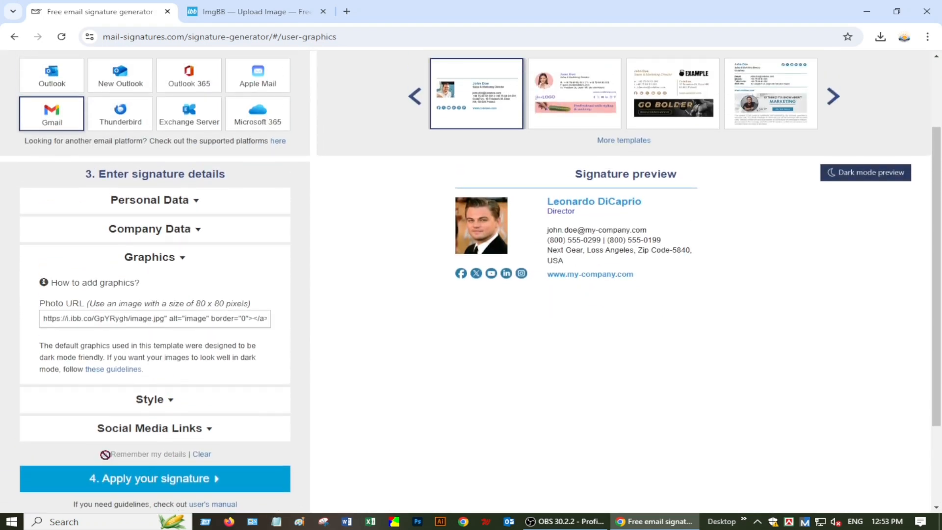
click(141, 483)
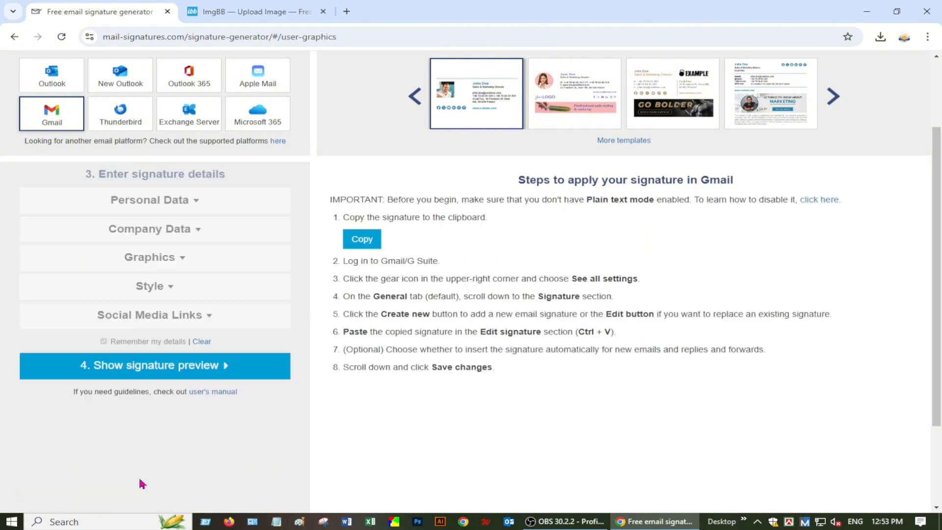
click(367, 246)
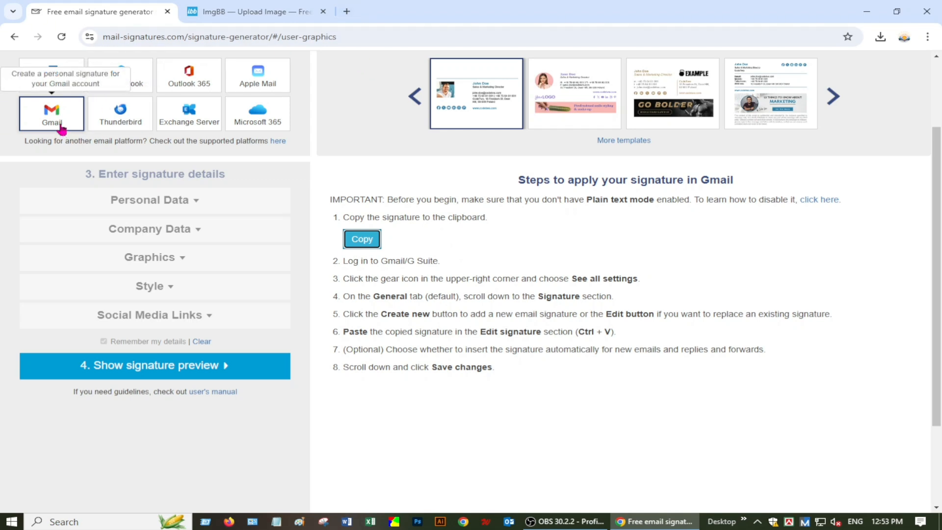
Step: Open Gmail in a new tab through a gmail.login search and open its full settings
click(347, 11)
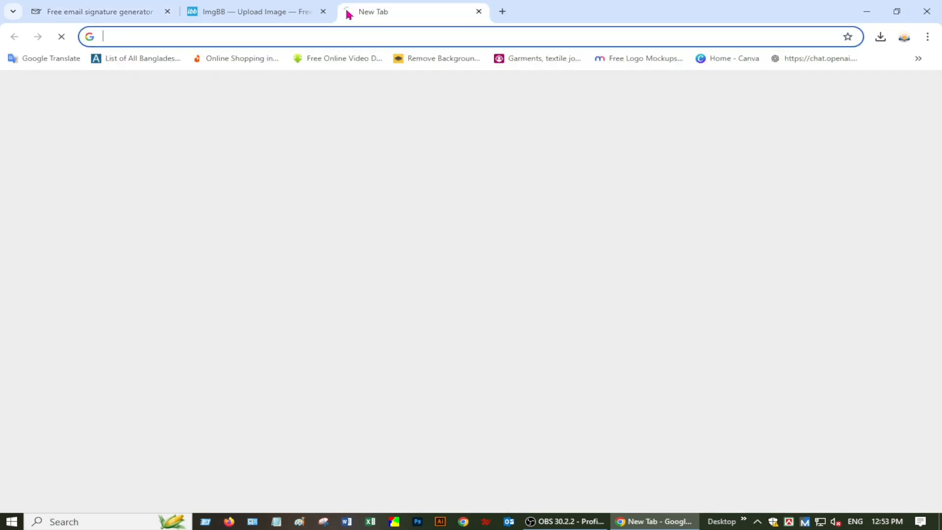
click(351, 257)
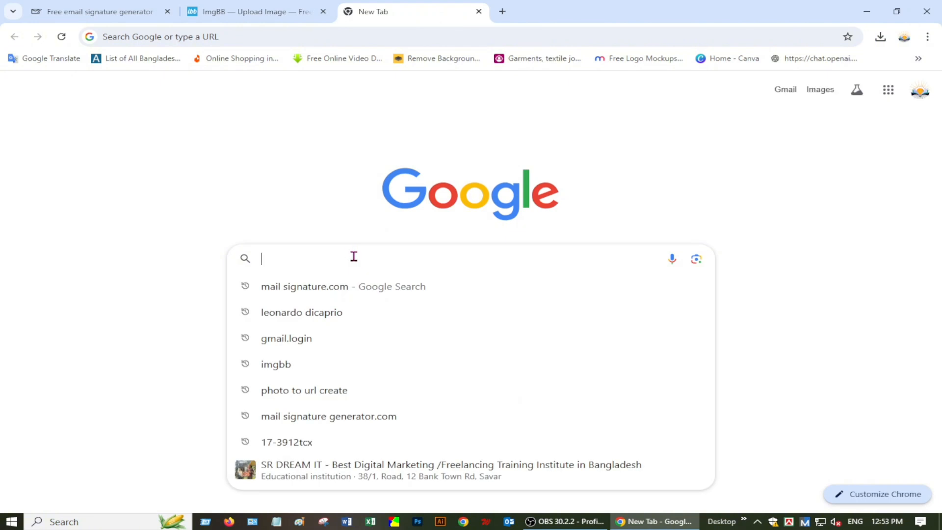
click(306, 345)
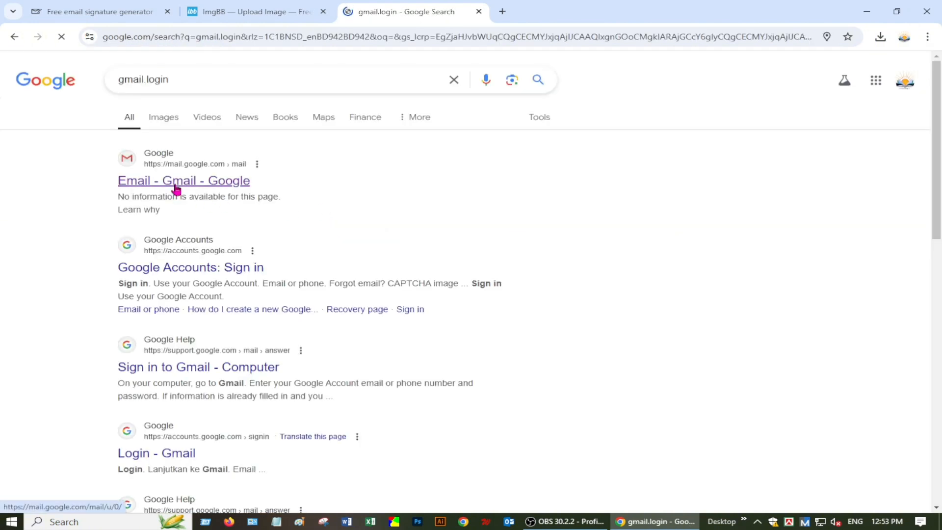
click(177, 190)
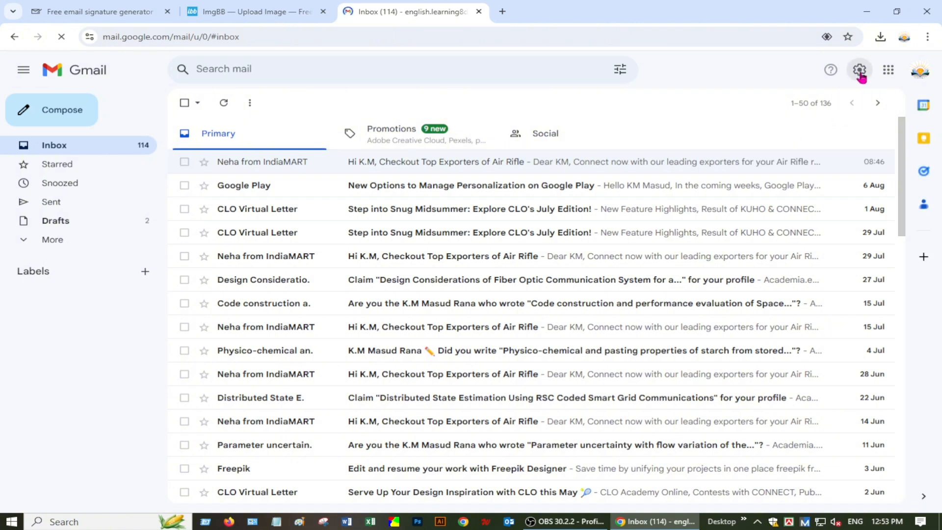
click(859, 70)
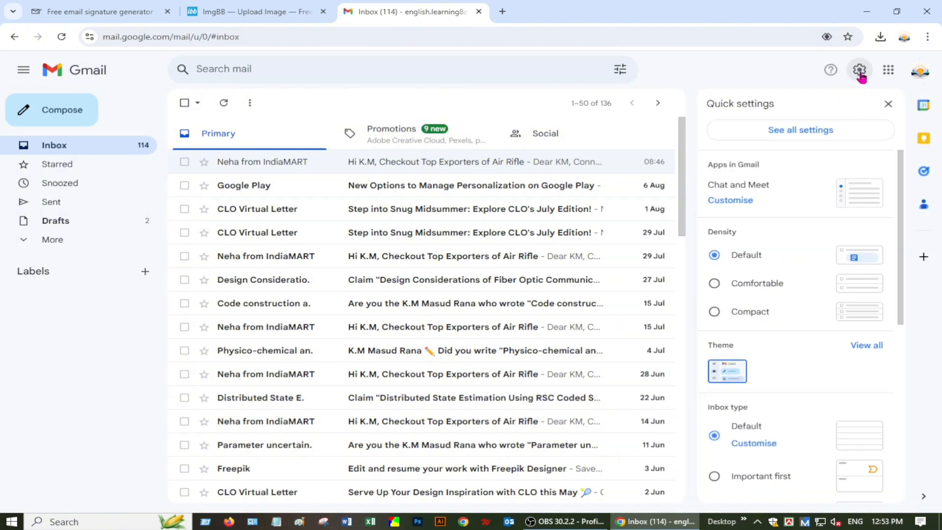
click(803, 135)
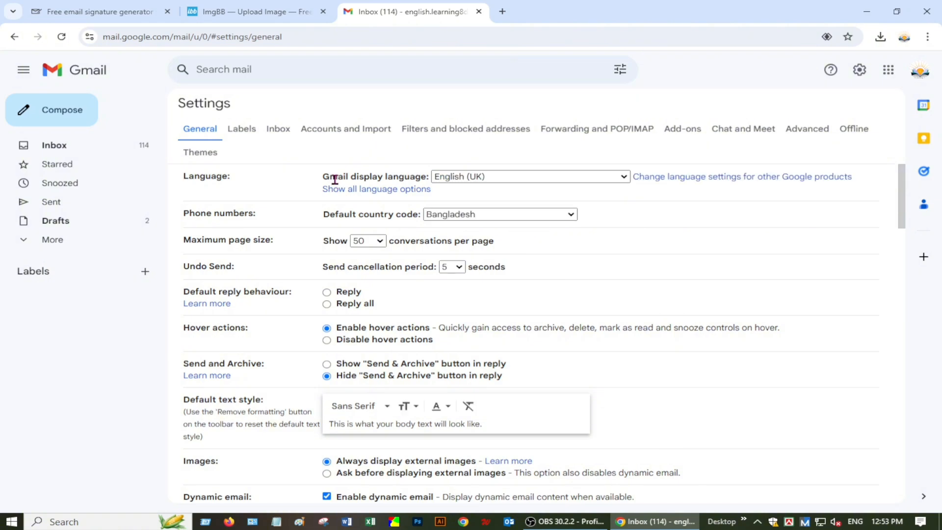
Step: Delete the existing My Signature entry from the Signature section of the General settings
scroll(357, 198, down, 9)
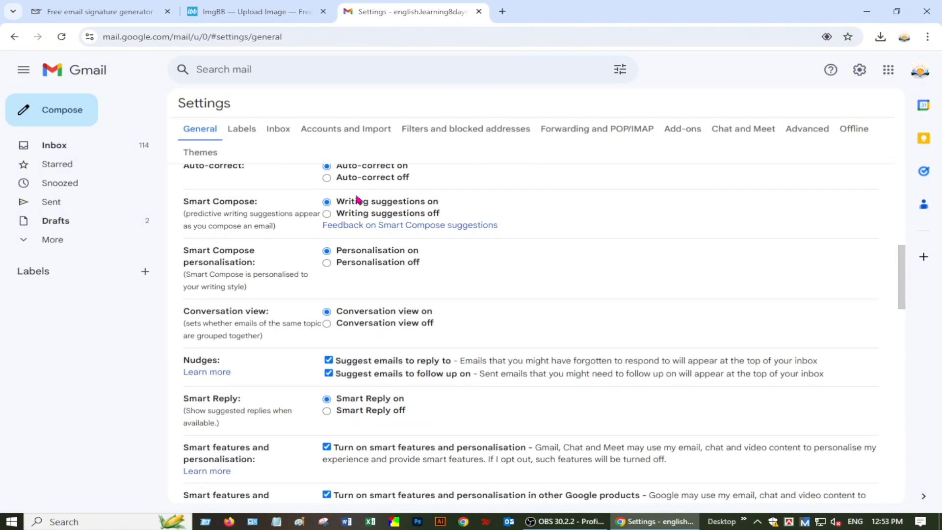
scroll(358, 199, down, 14)
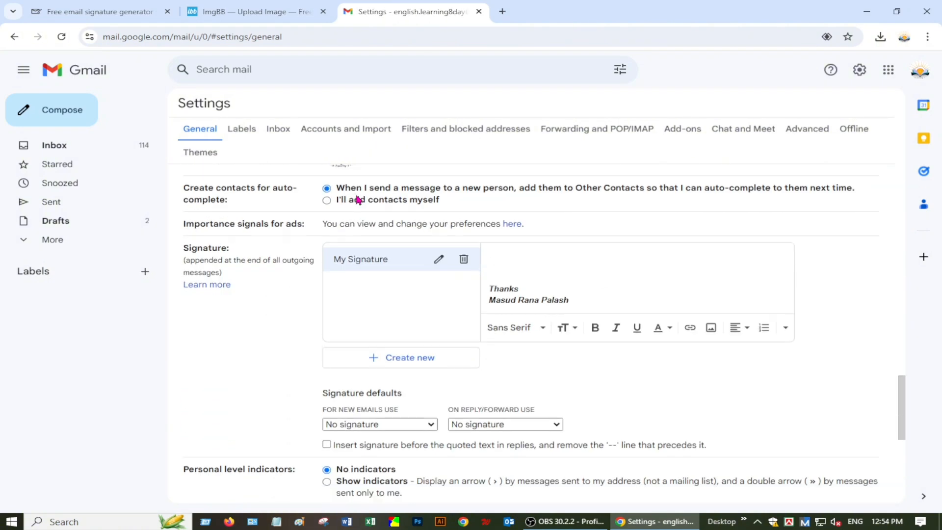
scroll(359, 198, down, 1)
scroll(304, 260, up, 1)
click(465, 260)
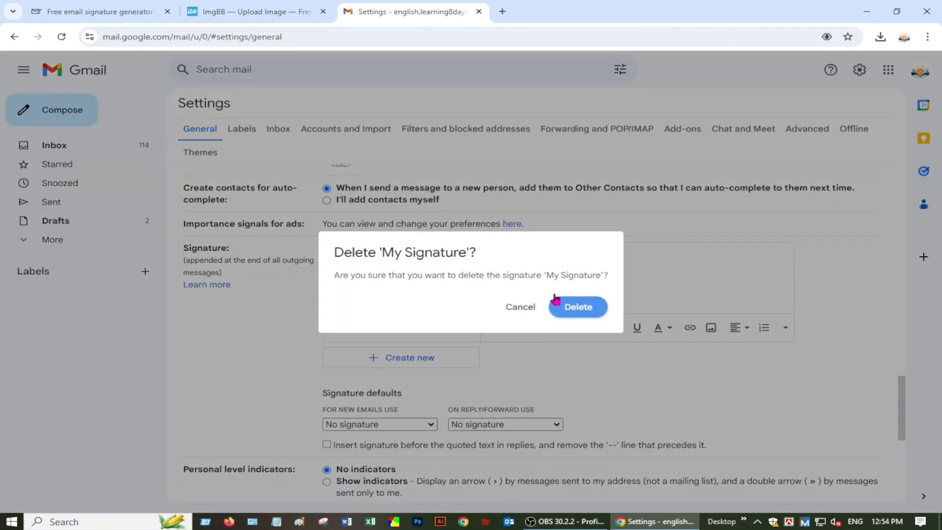
click(556, 300)
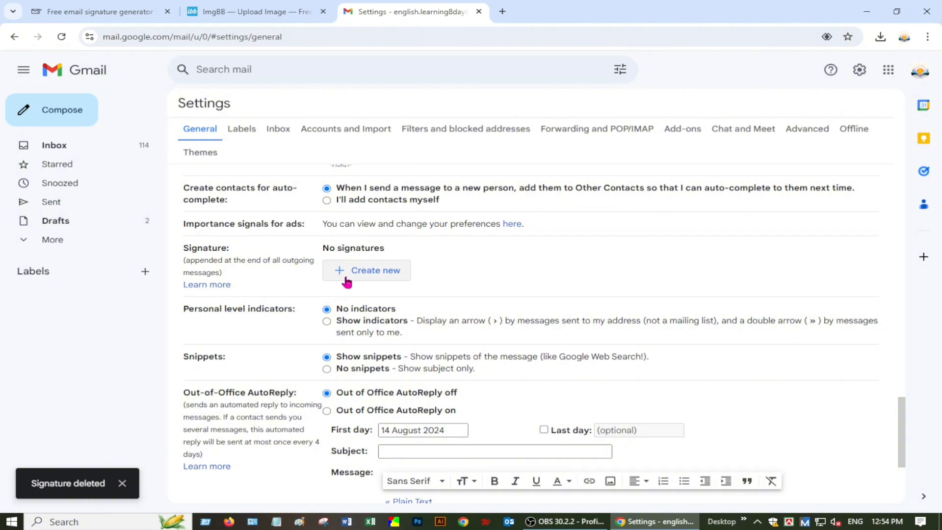
Step: Create a new Gmail signature named My Signature
click(355, 274)
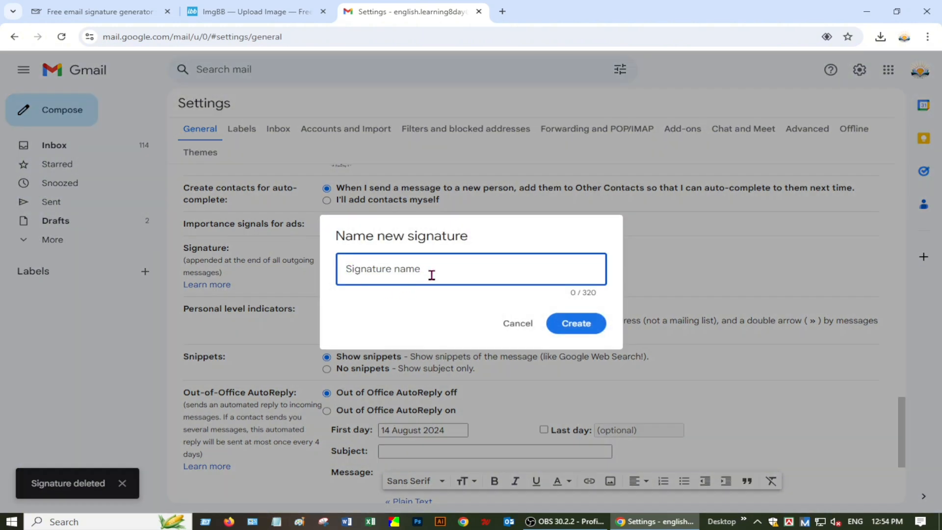
text(My Signature)
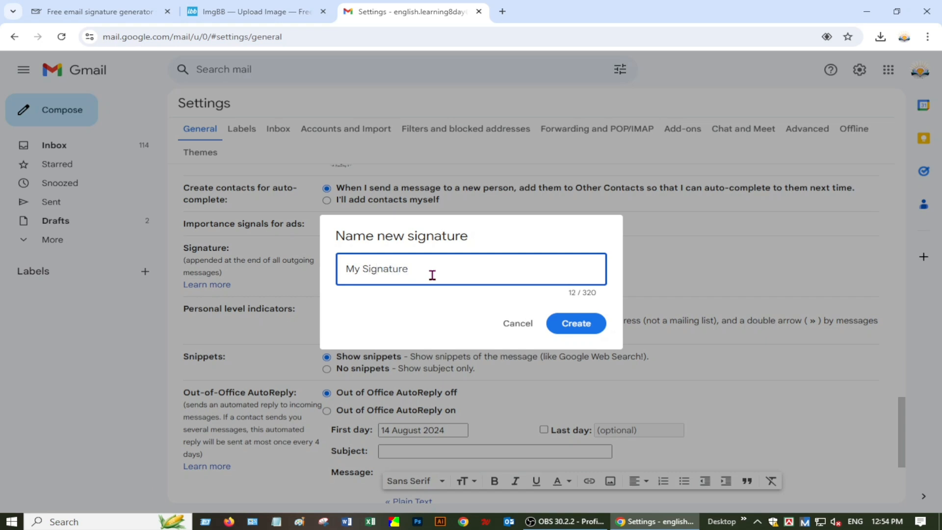
click(574, 324)
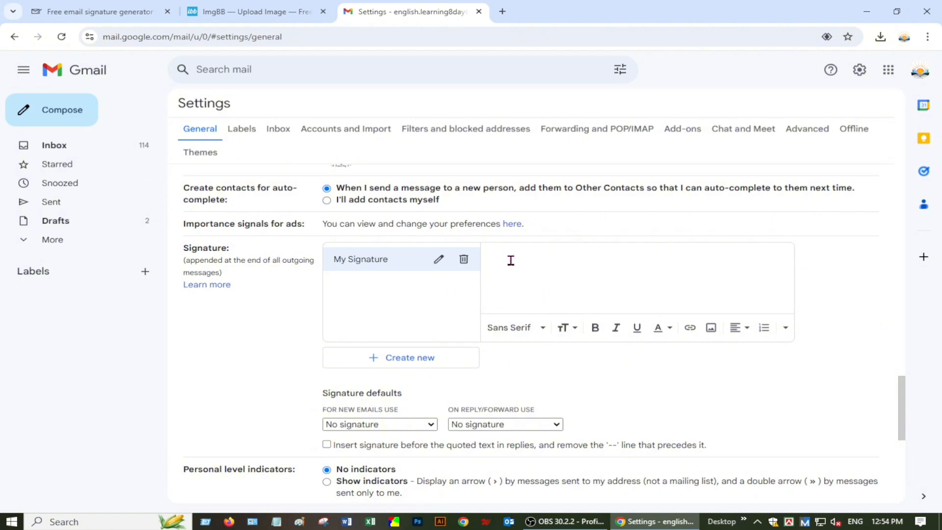
Step: Copy the finished signature again from the generator page and paste it into the empty My Signature editor in Gmail
click(260, 13)
click(138, 15)
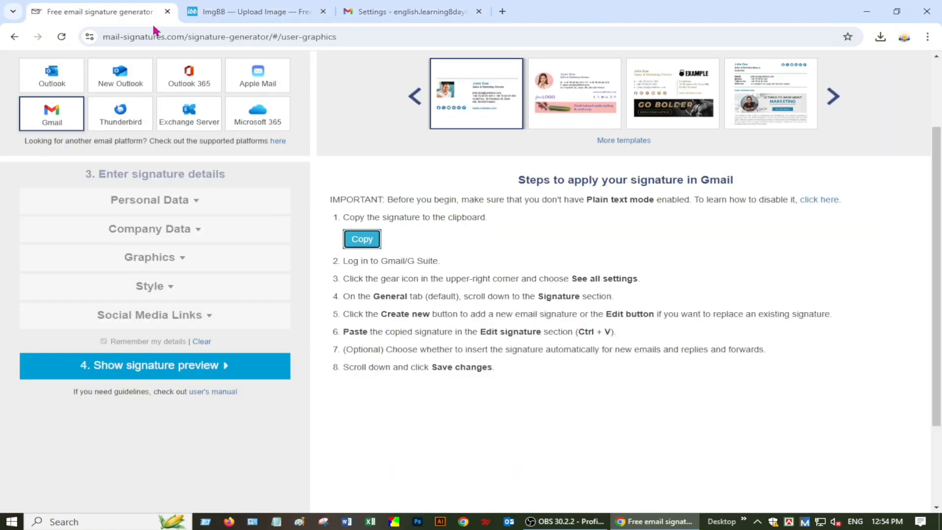
click(362, 240)
click(404, 11)
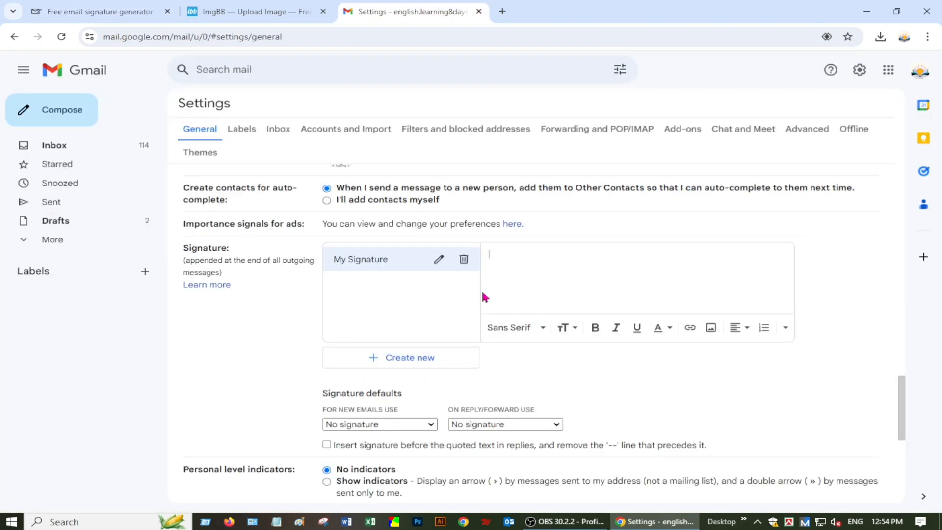
click(515, 259)
key(ctrl+v)
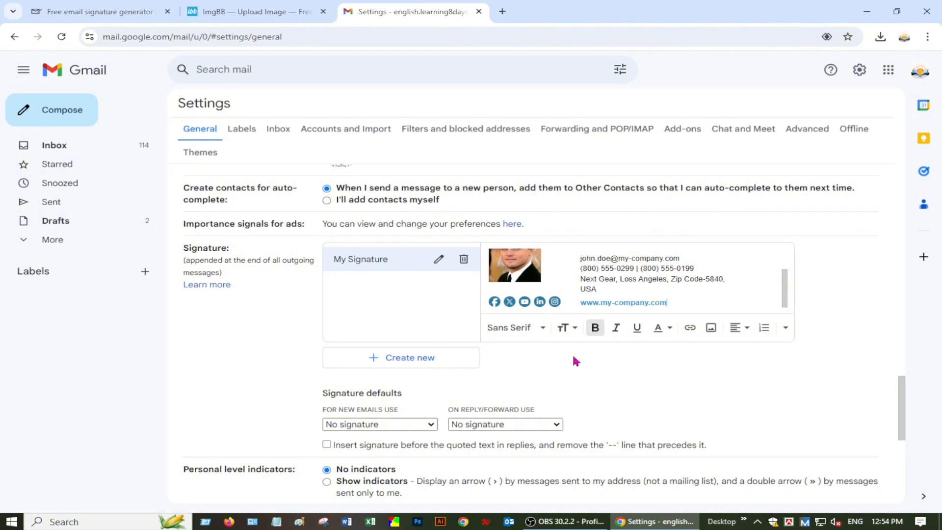
Step: Review the pasted signature in the My Signature editor and save the Gmail settings changes
scroll(575, 360, down, 1)
scroll(623, 324, up, 2)
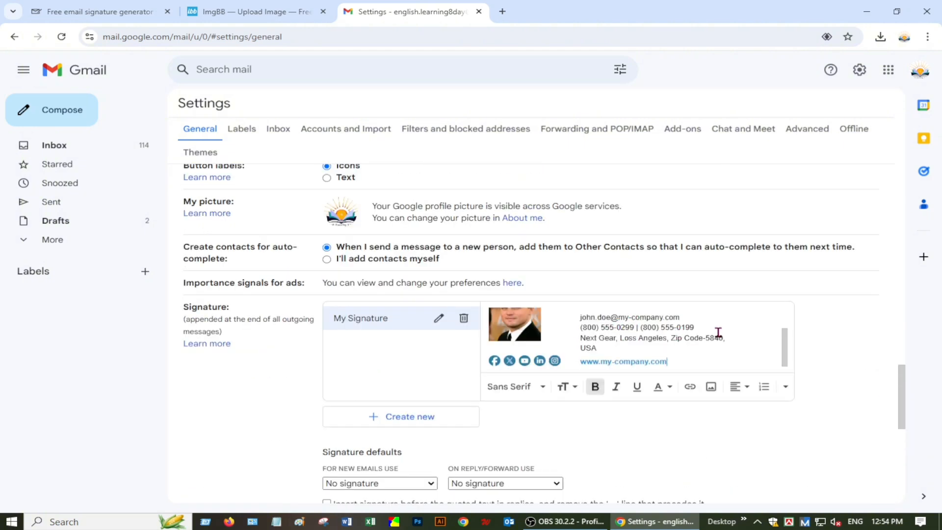
scroll(785, 350, up, 2)
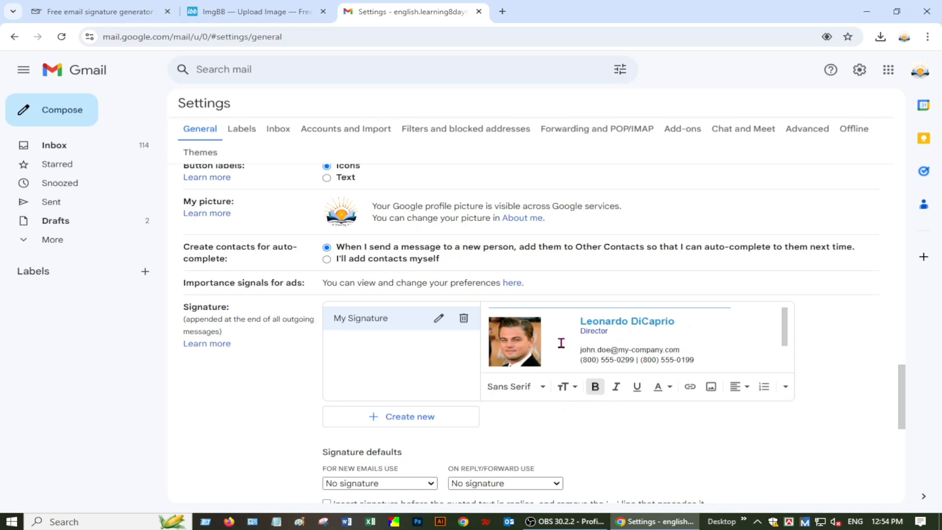
scroll(517, 387, down, 1)
scroll(518, 386, down, 6)
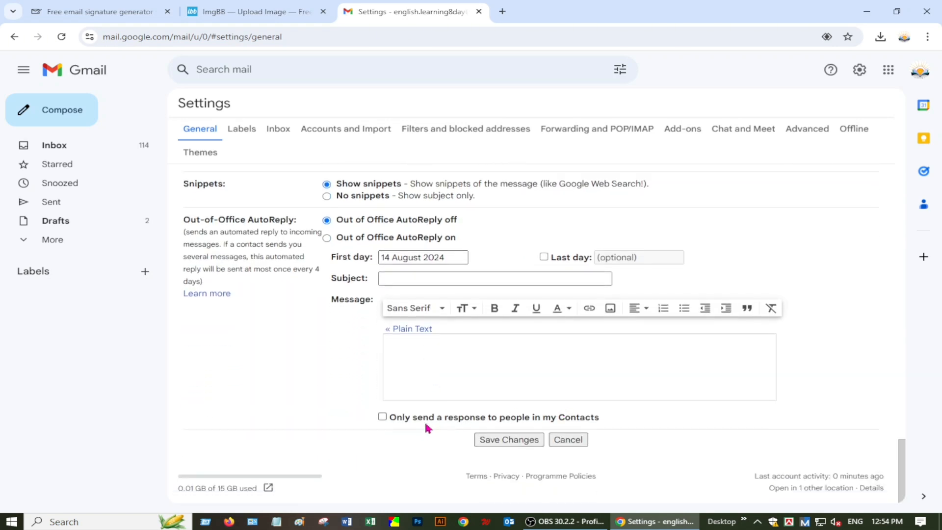
click(498, 441)
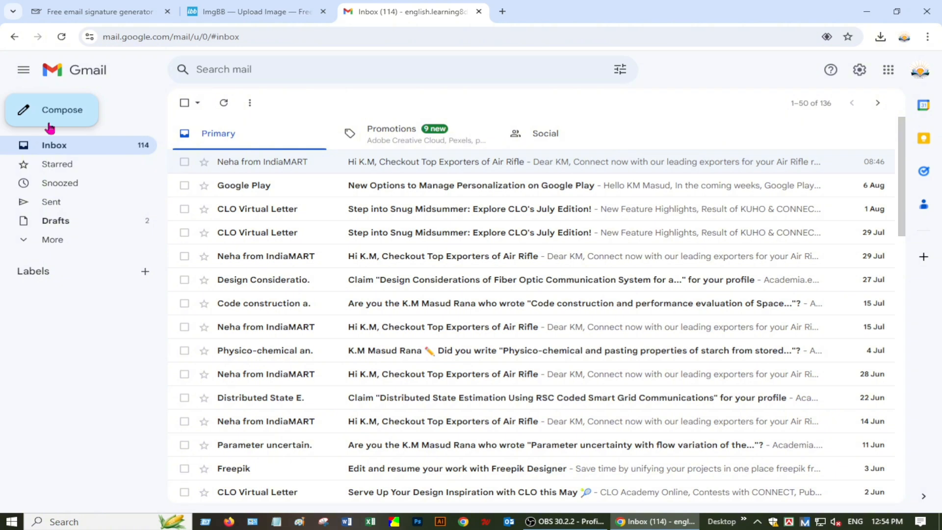
Step: Compose a new message with a greeting to the recipient and the line "Please see the below mail."
click(63, 116)
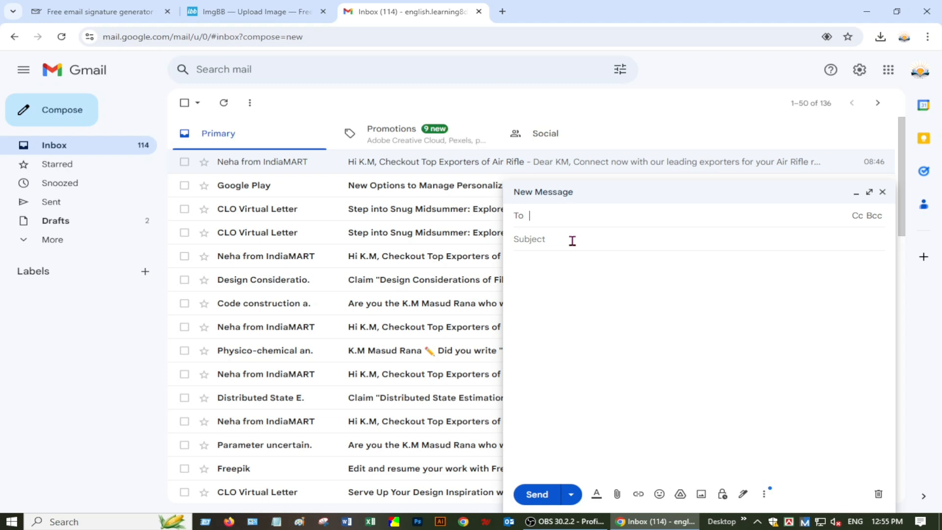
click(533, 262)
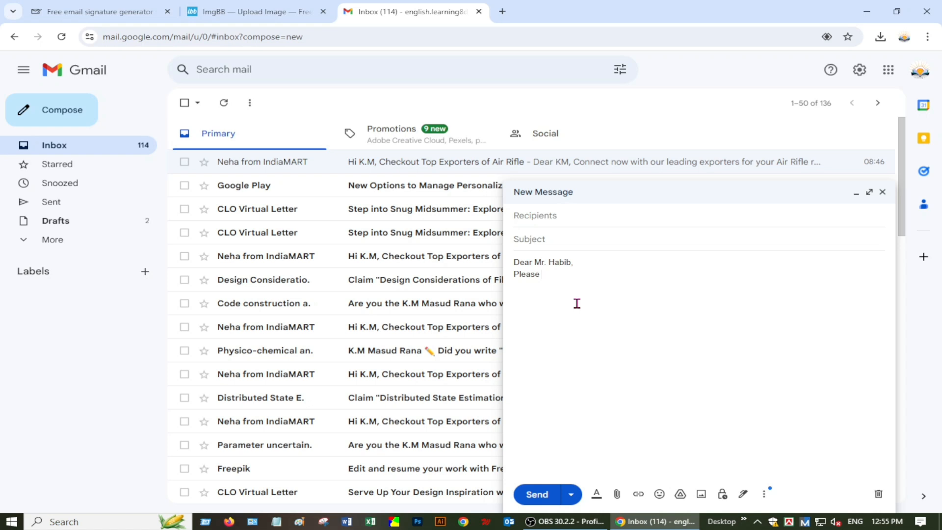
text(fi)
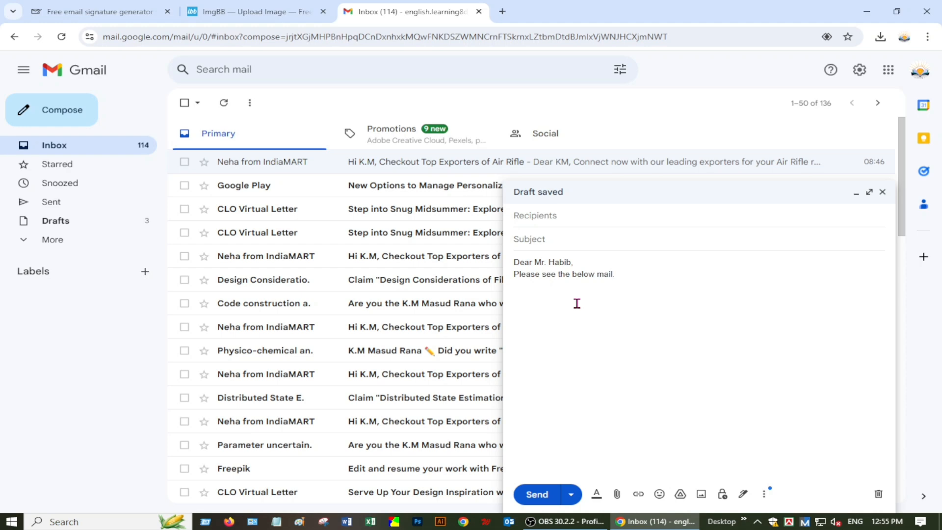
Step: Write a manual closing of "Thanks" and the sender's full name below the message text, and delete it again
click(549, 322)
click(632, 277)
key(Return)
key(Return)
text(Thanks)
text(Leo)
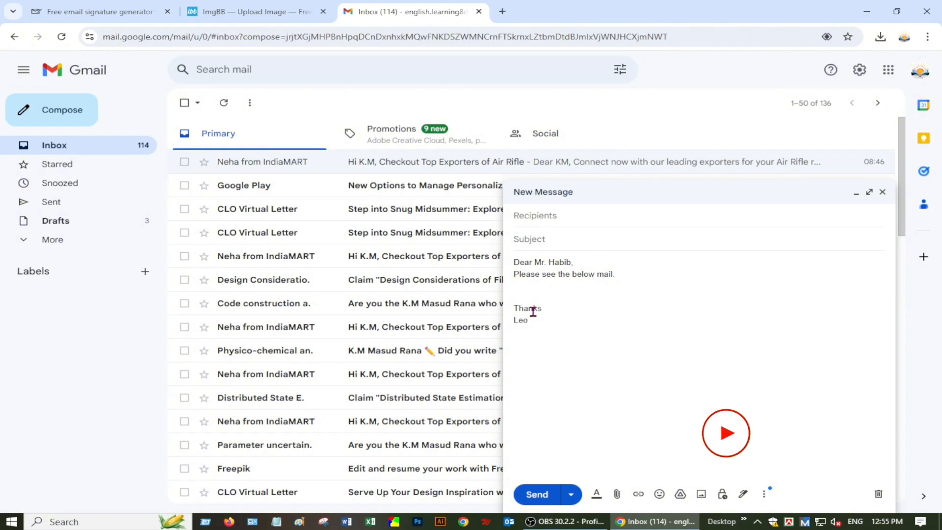
text(nard)
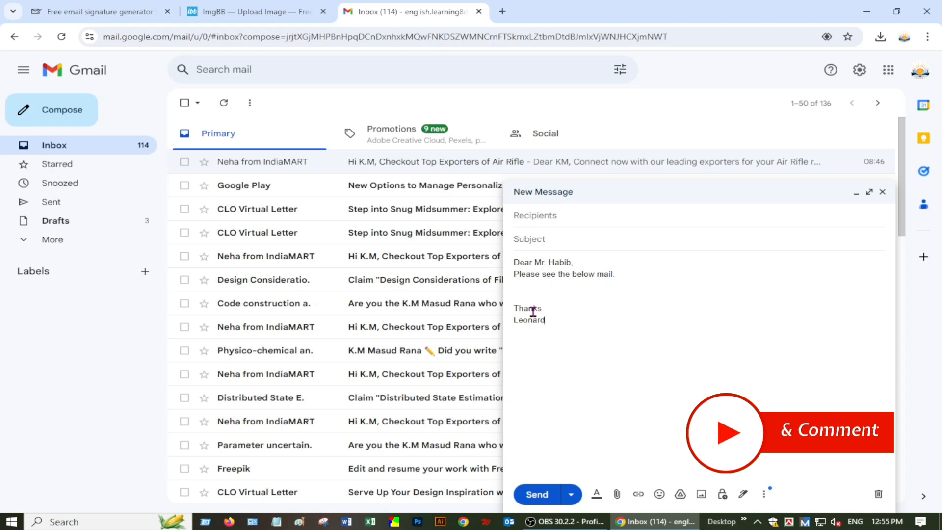
text(io)
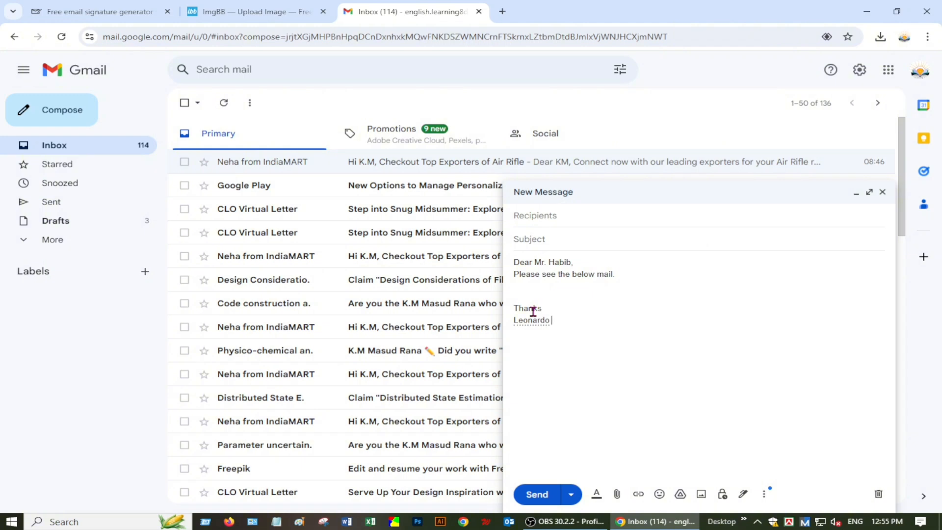
text(DiCap)
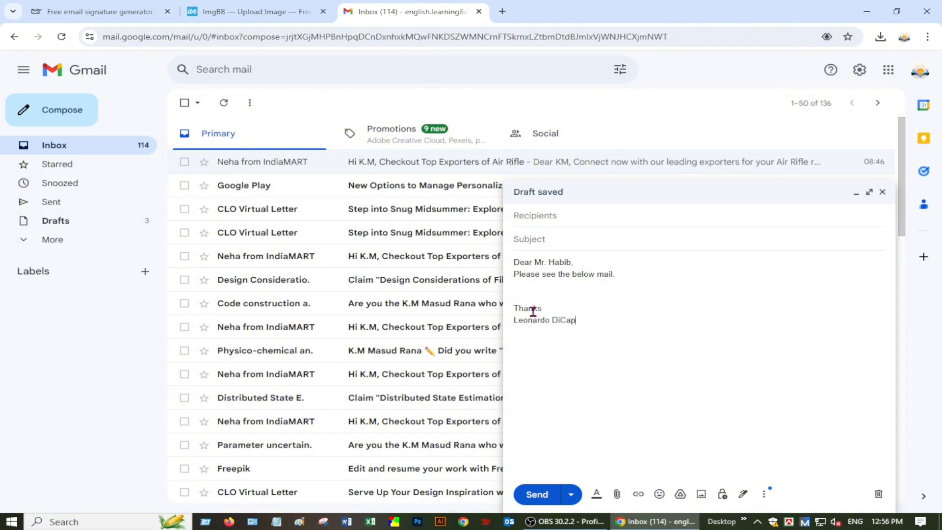
text(rio)
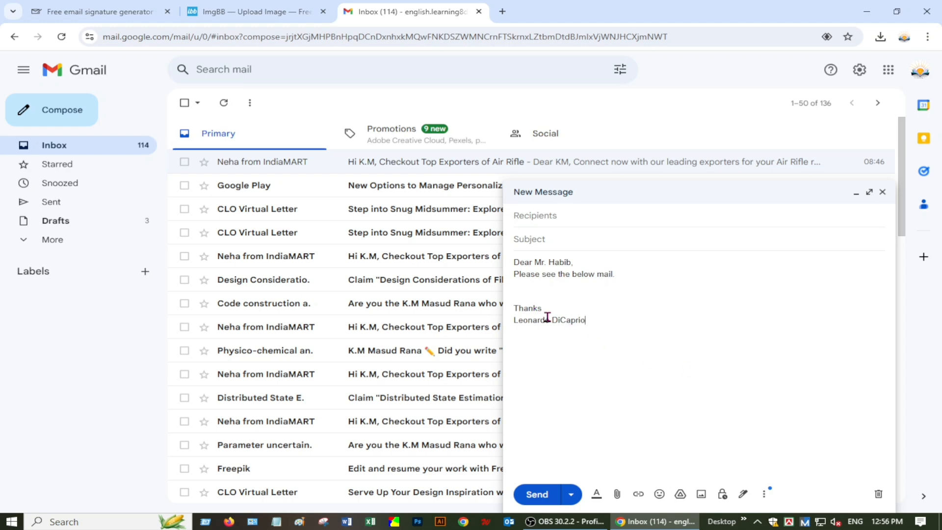
drag(600, 319, 512, 305)
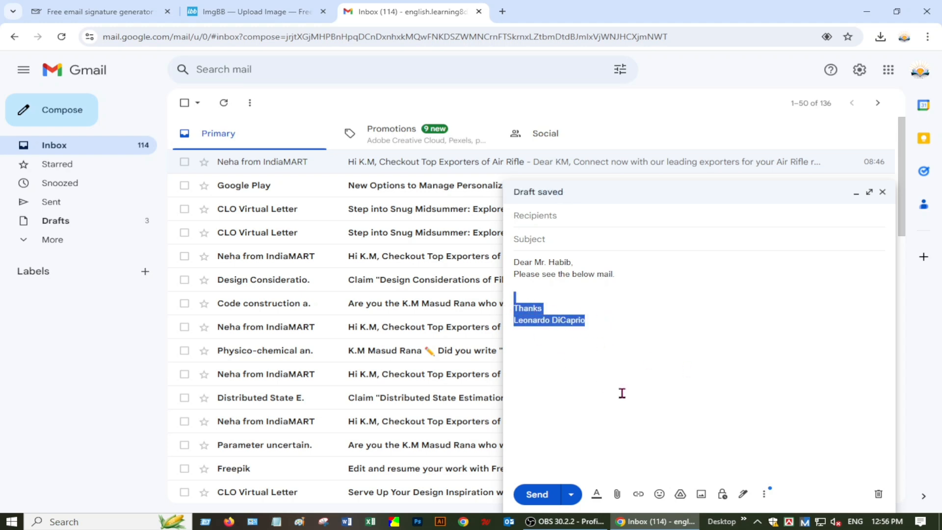
key(BackSpace)
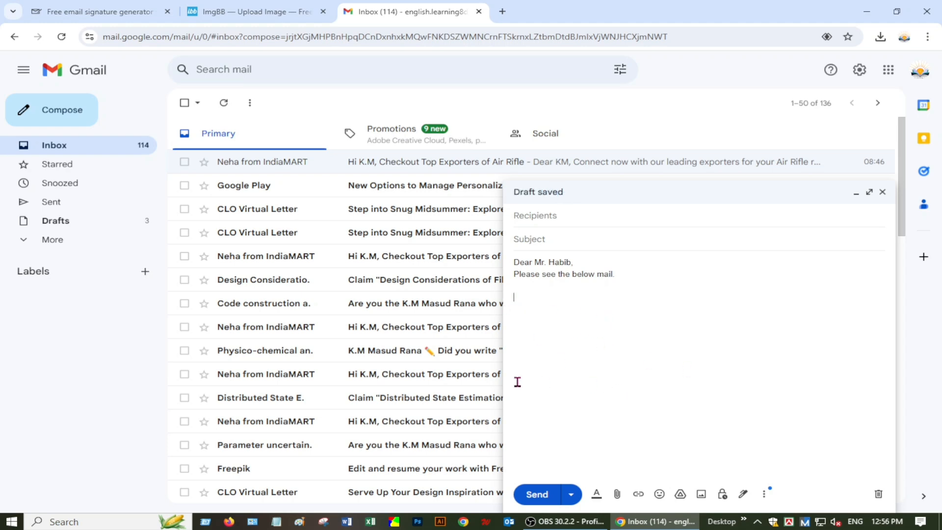
Step: Insert My Signature into the message and expand the compose window to full screen
click(743, 493)
click(788, 475)
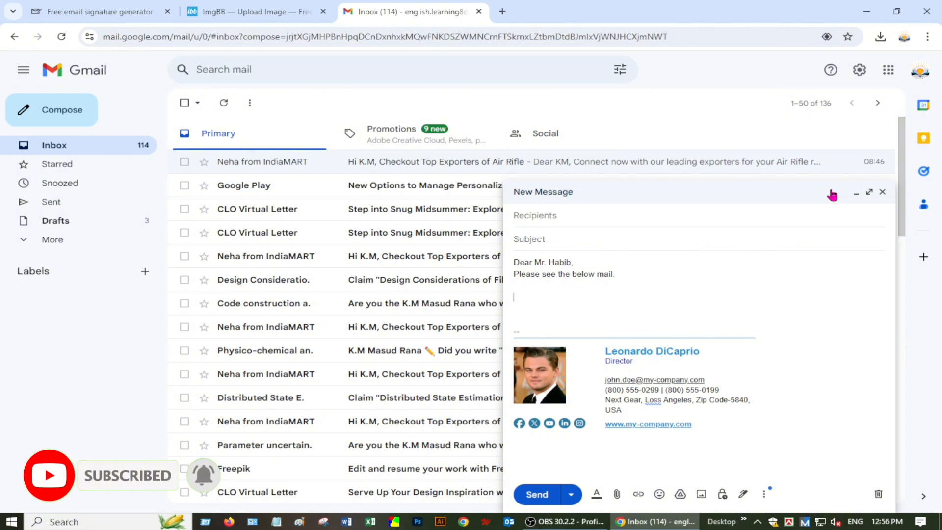
click(869, 192)
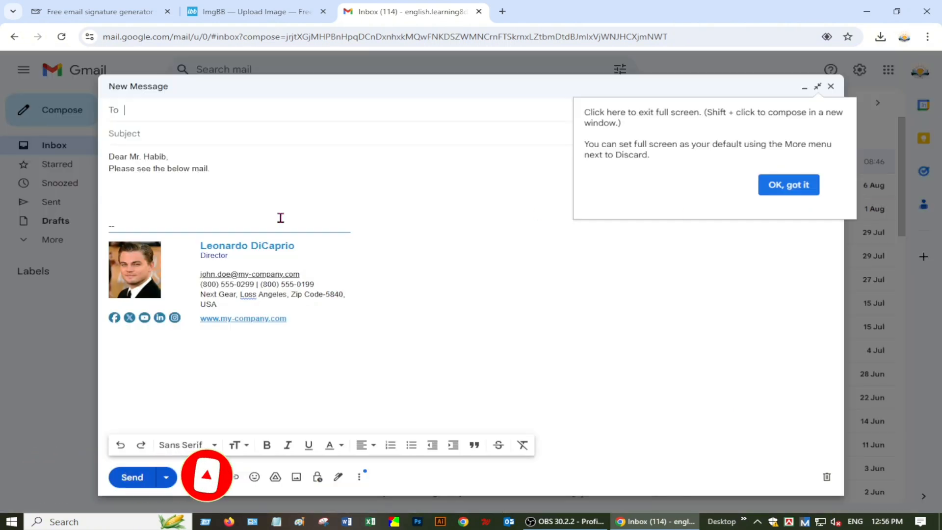